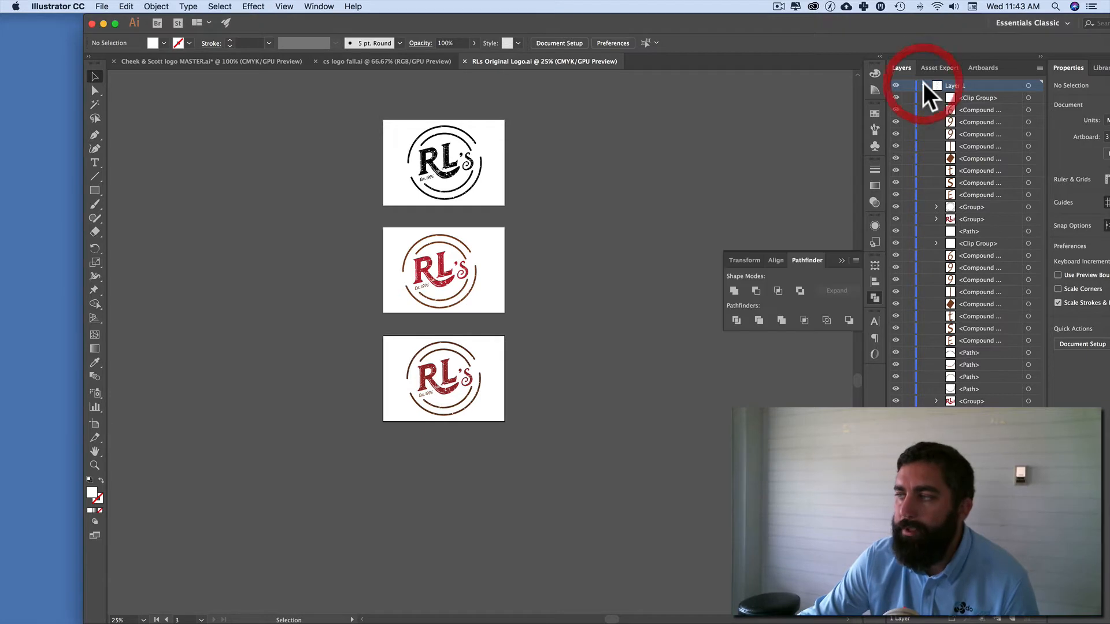
Step: Collapse Layer 1, view the document's list of artboards, and return to the list of layers
{"action": "left_click", "coordinate": [924, 85]}
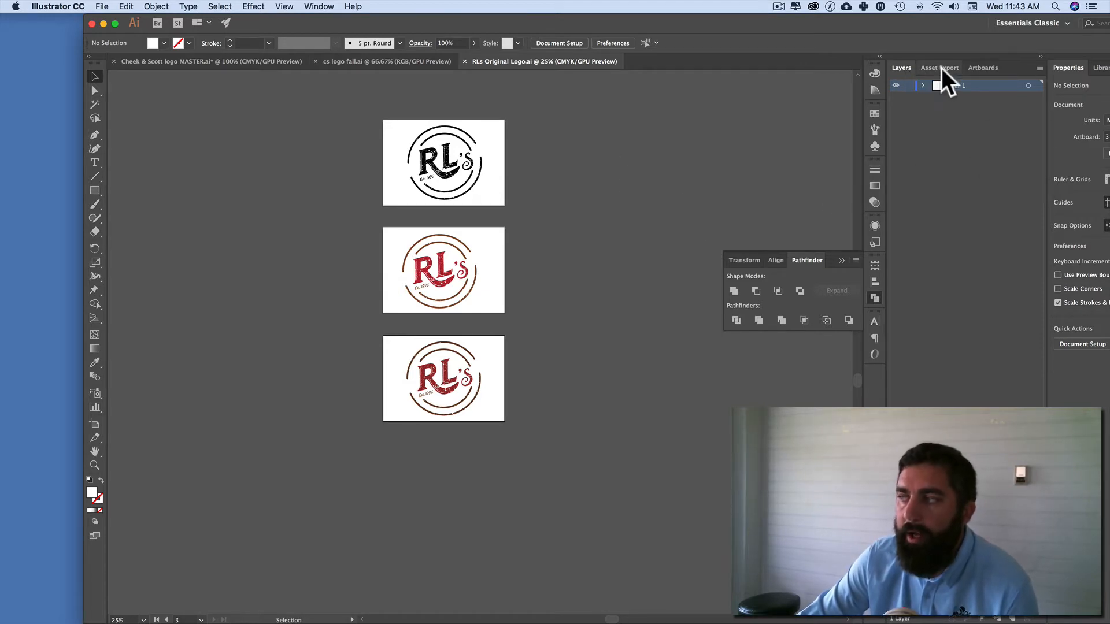
{"action": "left_click", "coordinate": [982, 68]}
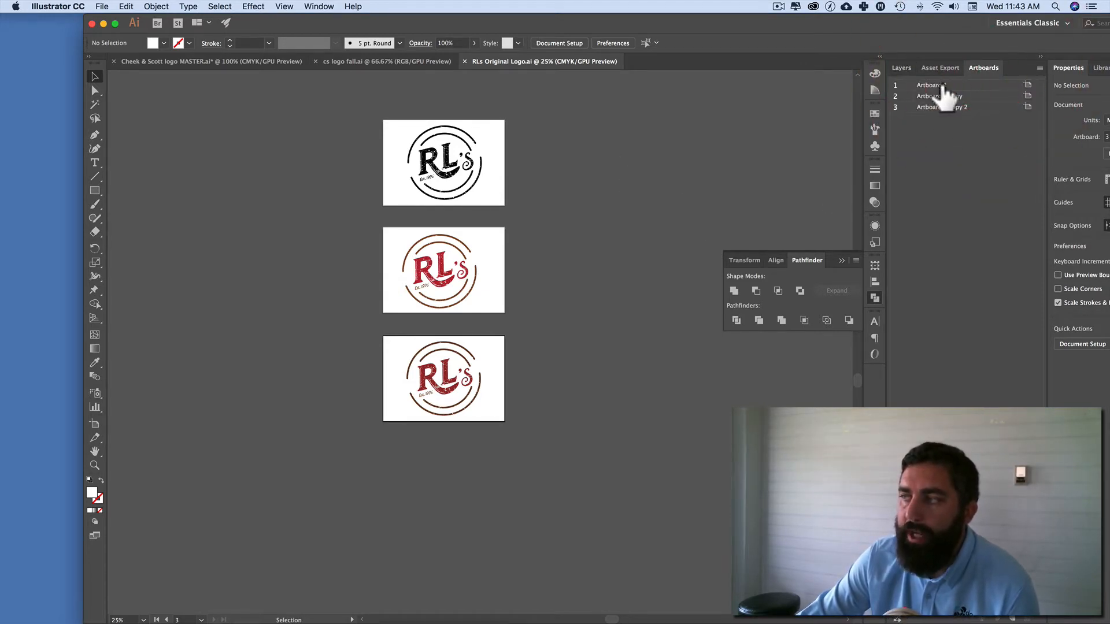
{"action": "left_click", "coordinate": [902, 67]}
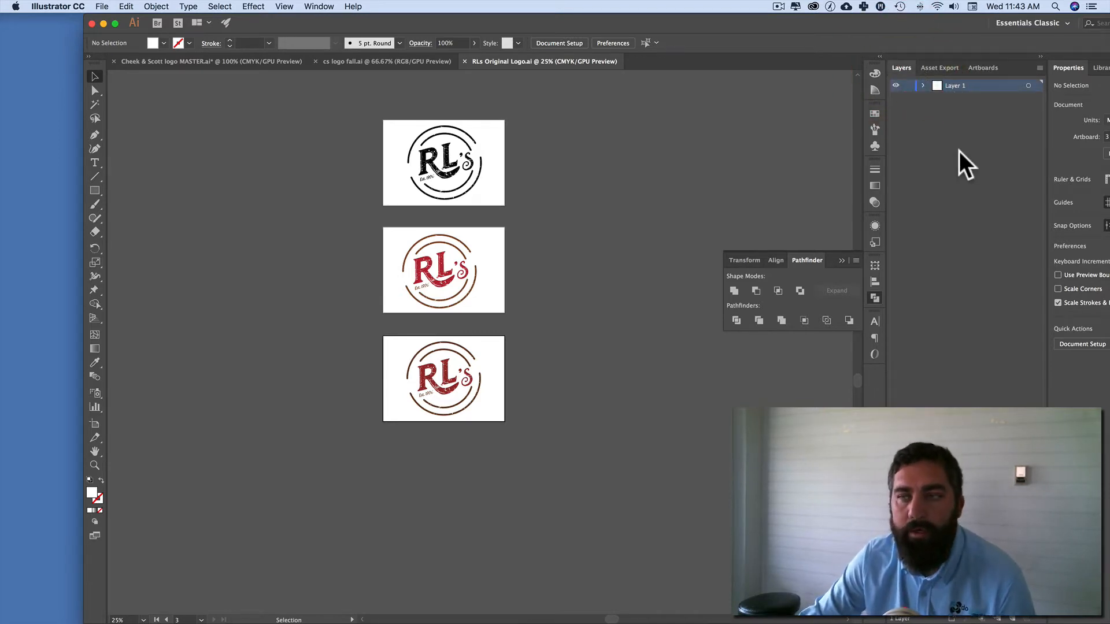
Step: Duplicate the first artboard with its black logo beside the original, and delete the duplicate artboard and its leftover artwork
{"action": "left_click", "coordinate": [99, 424]}
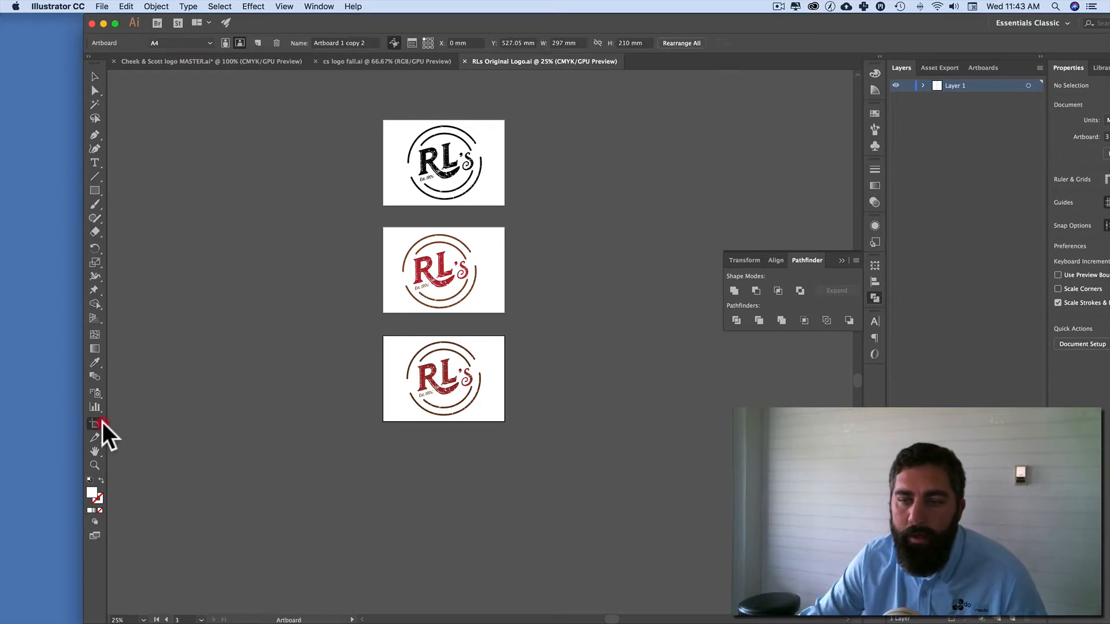
{"action": "left_click_drag", "start_coordinate": [425, 124], "coordinate": [586, 125]}
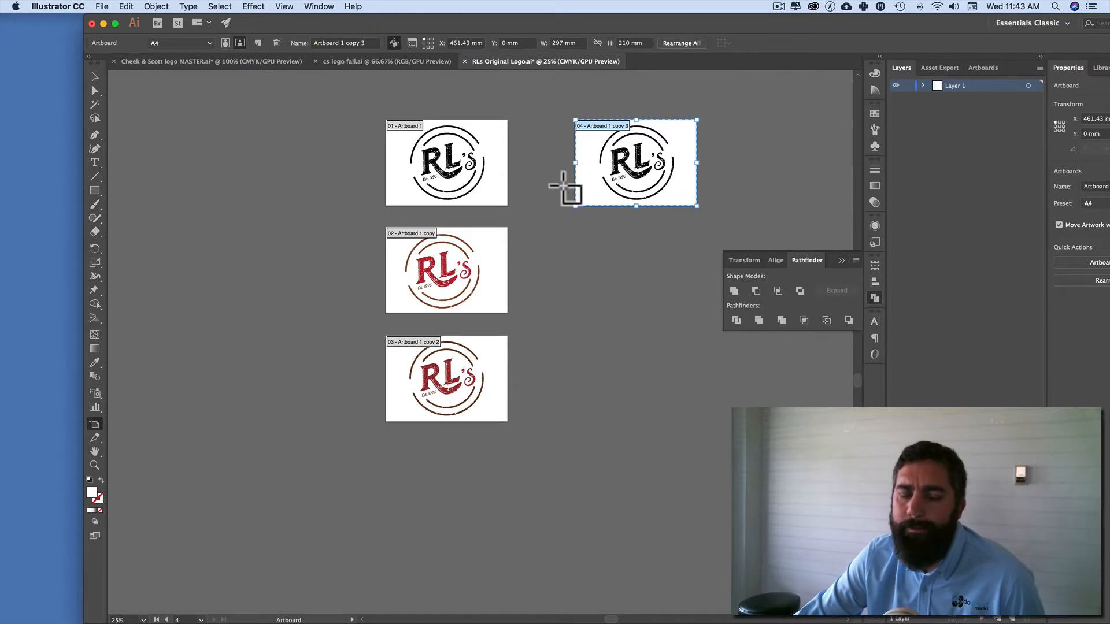
{"action": "key", "text": "BackSpace"}
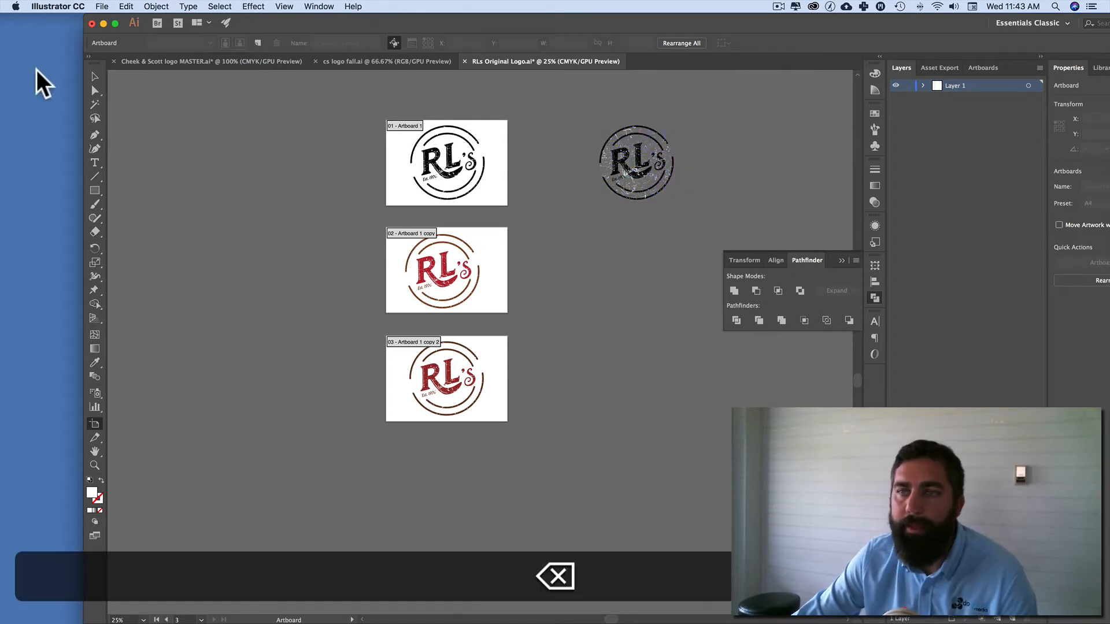
{"action": "left_click", "coordinate": [95, 76]}
{"action": "left_click_drag", "start_coordinate": [588, 136], "coordinate": [743, 235]}
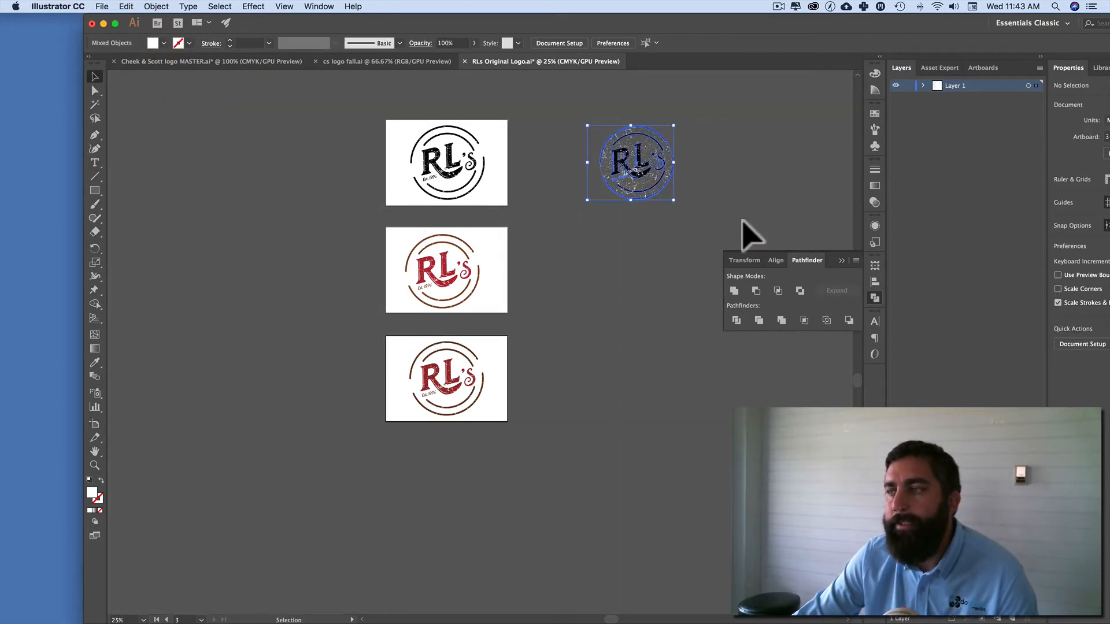
{"action": "key", "text": "BackSpace"}
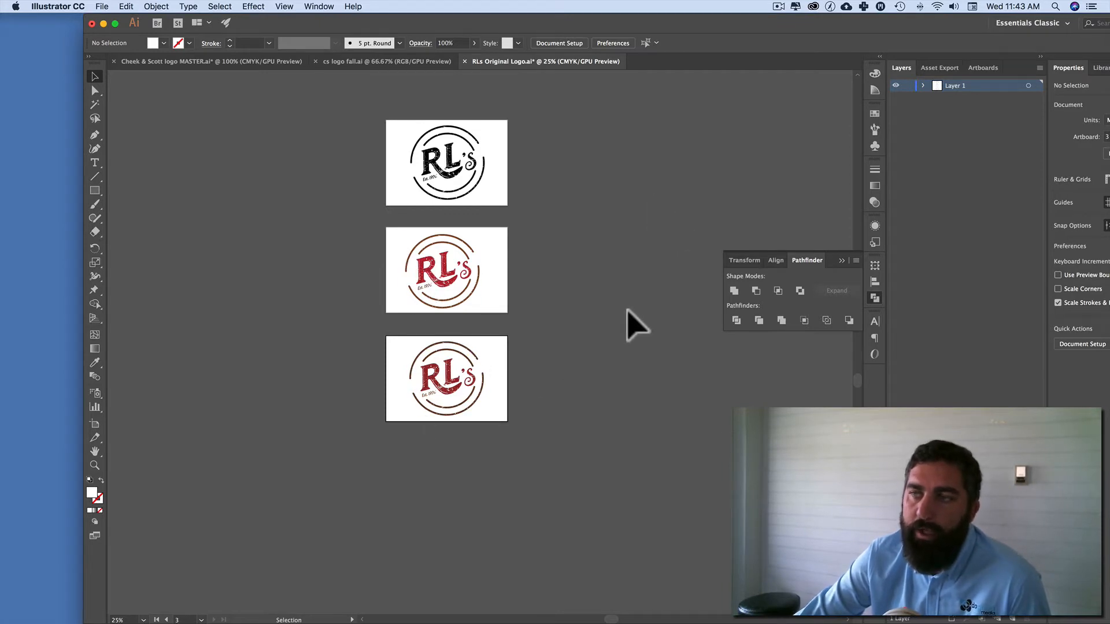
Step: Expand Layer 1 and select all of its artwork to examine which objects it contains
{"action": "scroll", "coordinate": [631, 231], "scroll_direction": "left", "scroll_amount": 1}
{"action": "left_click", "coordinate": [923, 85]}
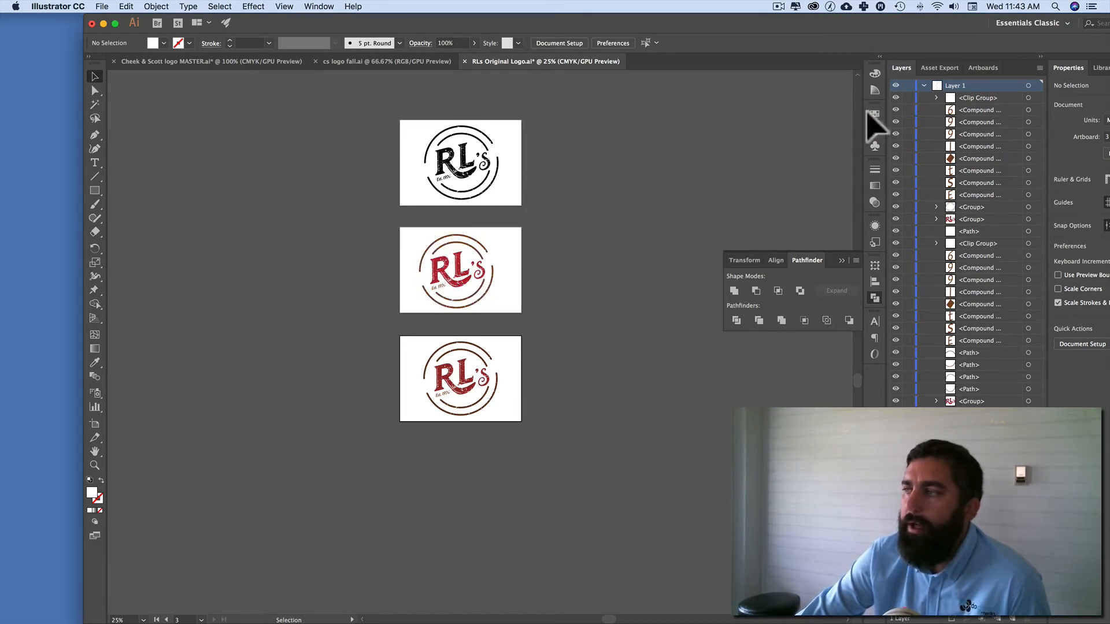
{"action": "left_click", "coordinate": [1028, 85]}
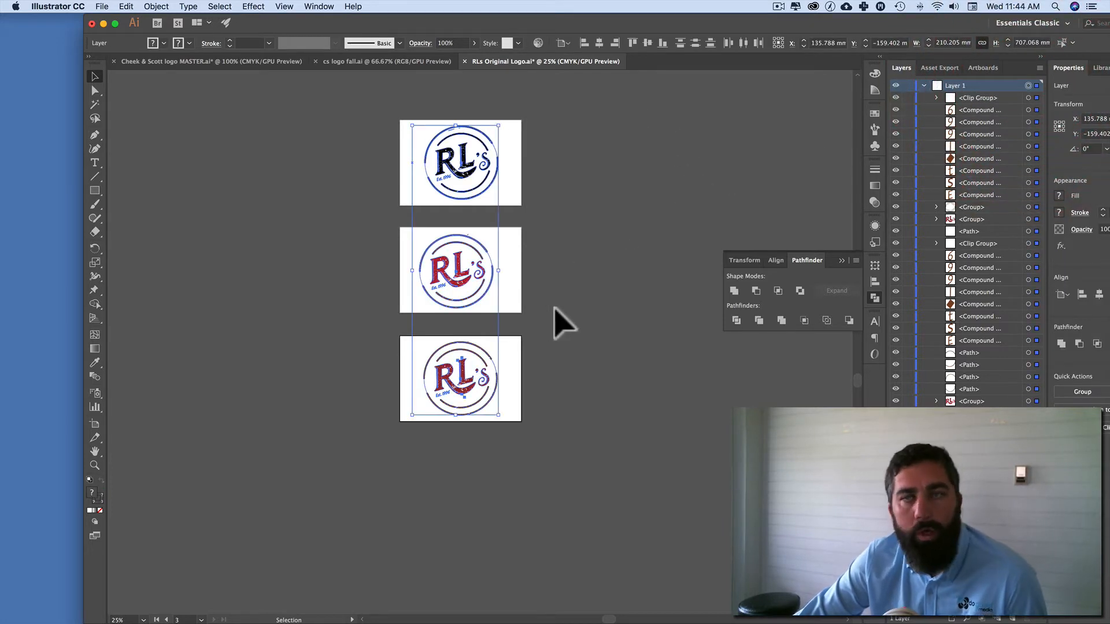
Step: Add a new layer above Layer 1 and move the bottom artboard's logo from Layer 1 to Layer 2
{"action": "left_click", "coordinate": [924, 86]}
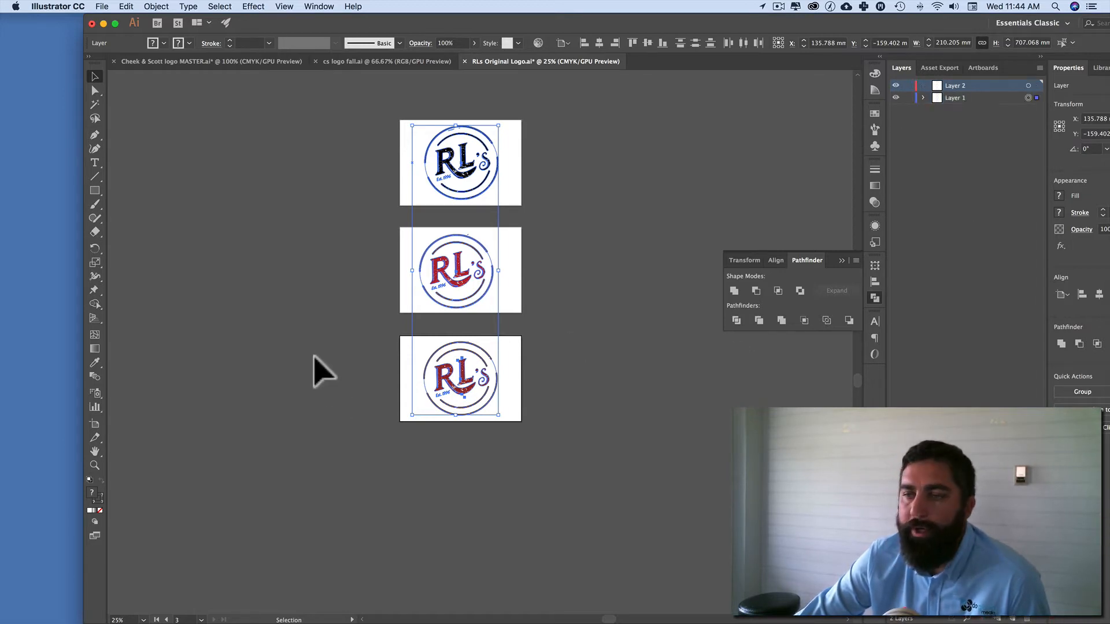
{"action": "left_click", "coordinate": [180, 137]}
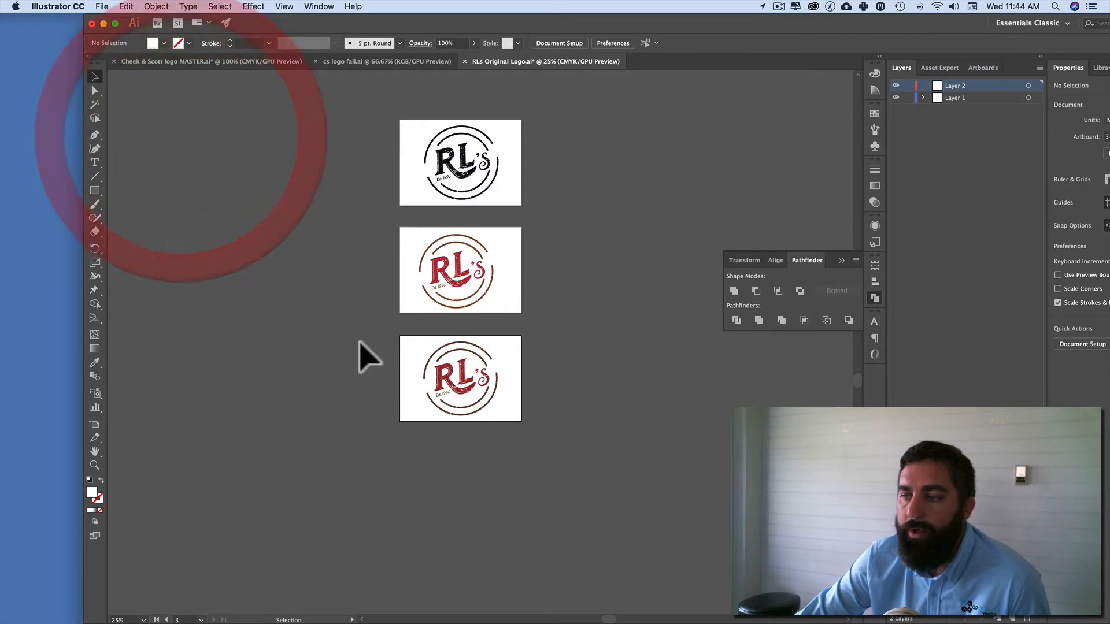
{"action": "left_click_drag", "start_coordinate": [370, 335], "coordinate": [623, 463]}
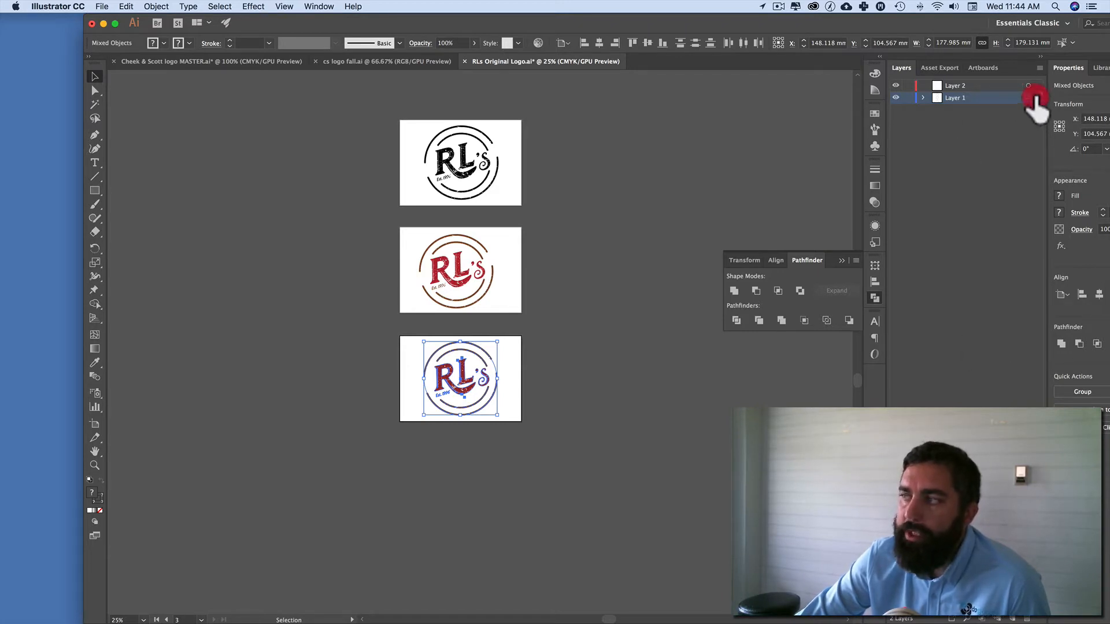
{"action": "left_click_drag", "start_coordinate": [1036, 99], "coordinate": [1009, 85]}
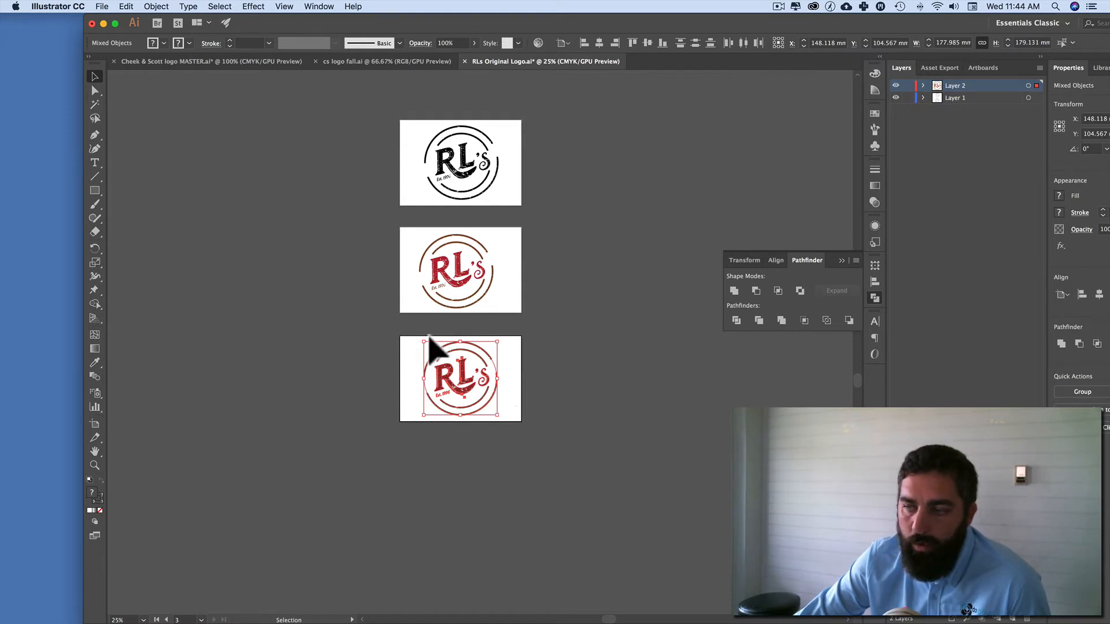
Step: Hide and show Layer 2 to check which artwork it controls
{"action": "left_click", "coordinate": [895, 85]}
{"action": "left_click", "coordinate": [896, 85]}
{"action": "left_click", "coordinate": [895, 86]}
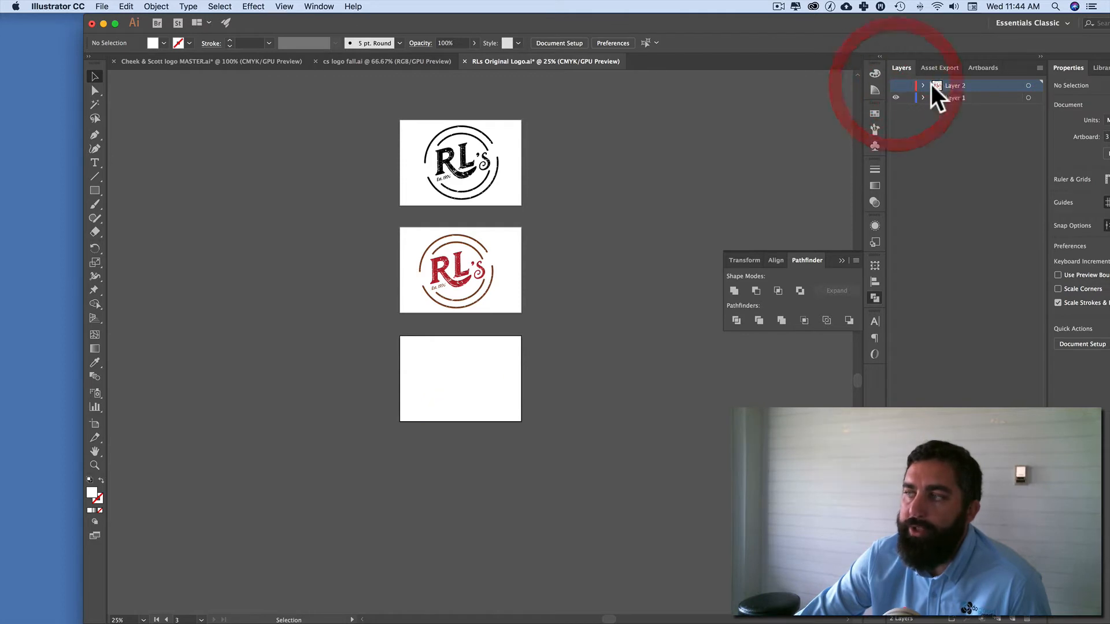
{"action": "left_click", "coordinate": [896, 86]}
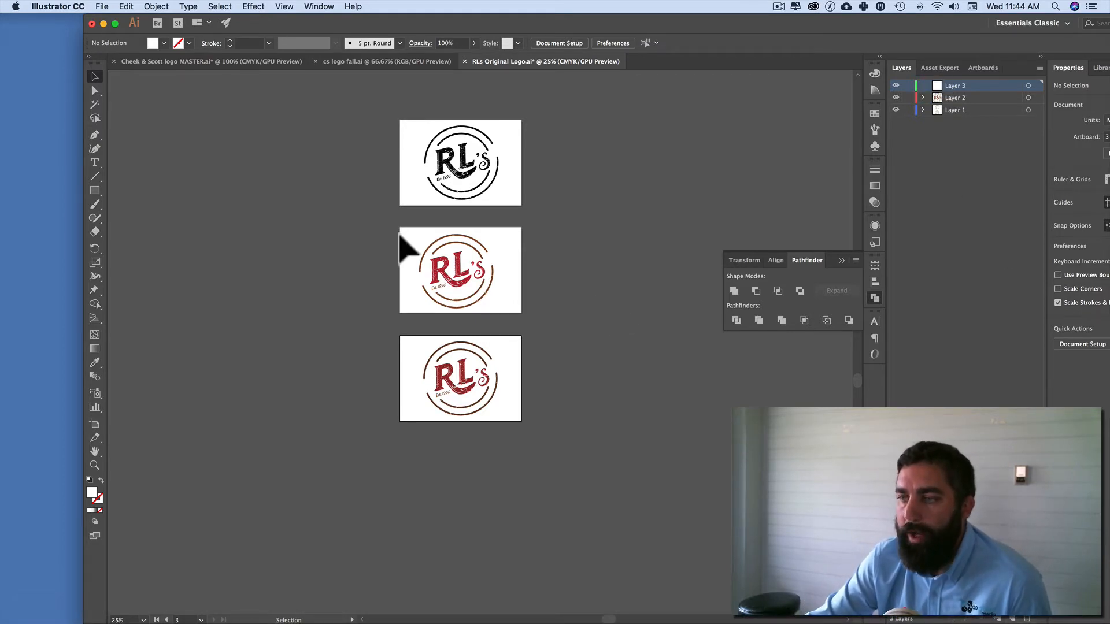
Step: Add a third layer and move the middle artboard's logo from Layer 1 to Layer 3
{"action": "left_click_drag", "start_coordinate": [424, 239], "coordinate": [540, 317]}
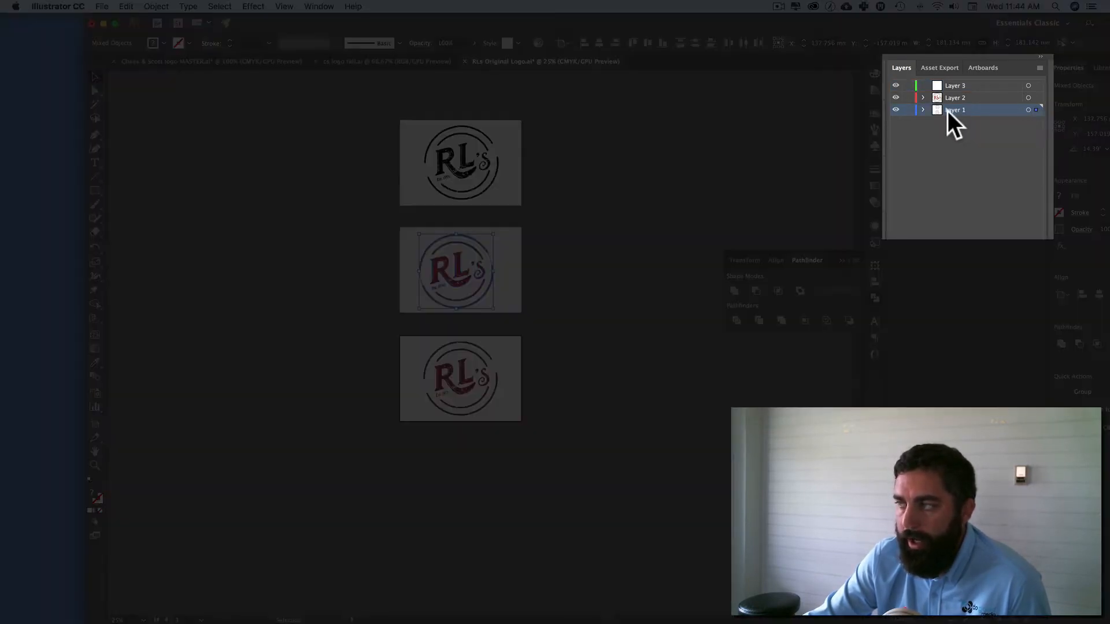
{"action": "left_click", "coordinate": [923, 110]}
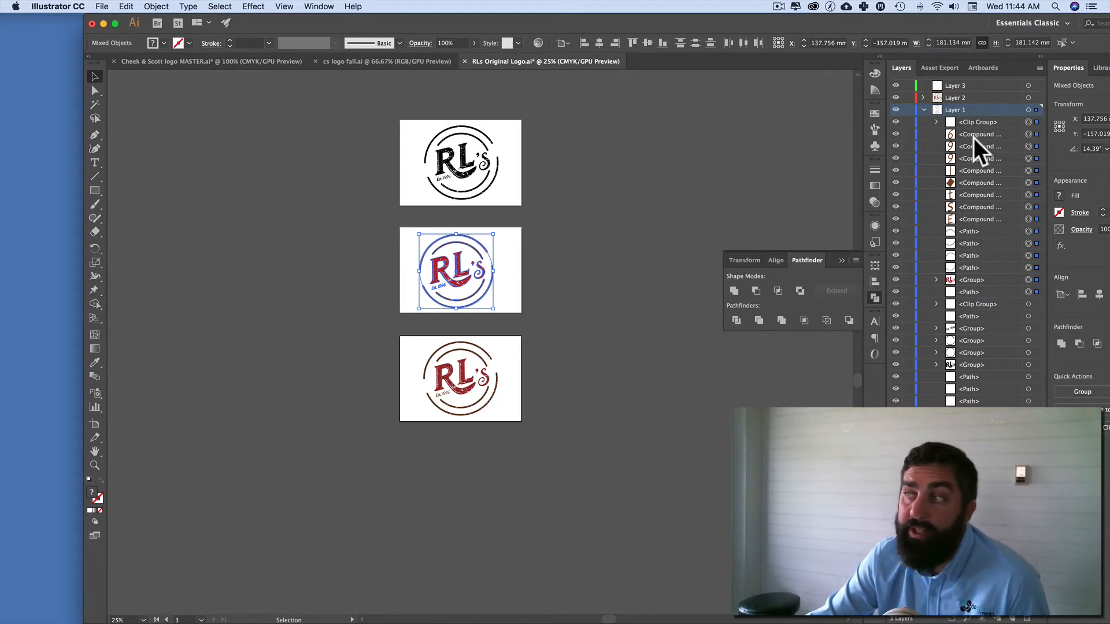
{"action": "left_click", "coordinate": [923, 110]}
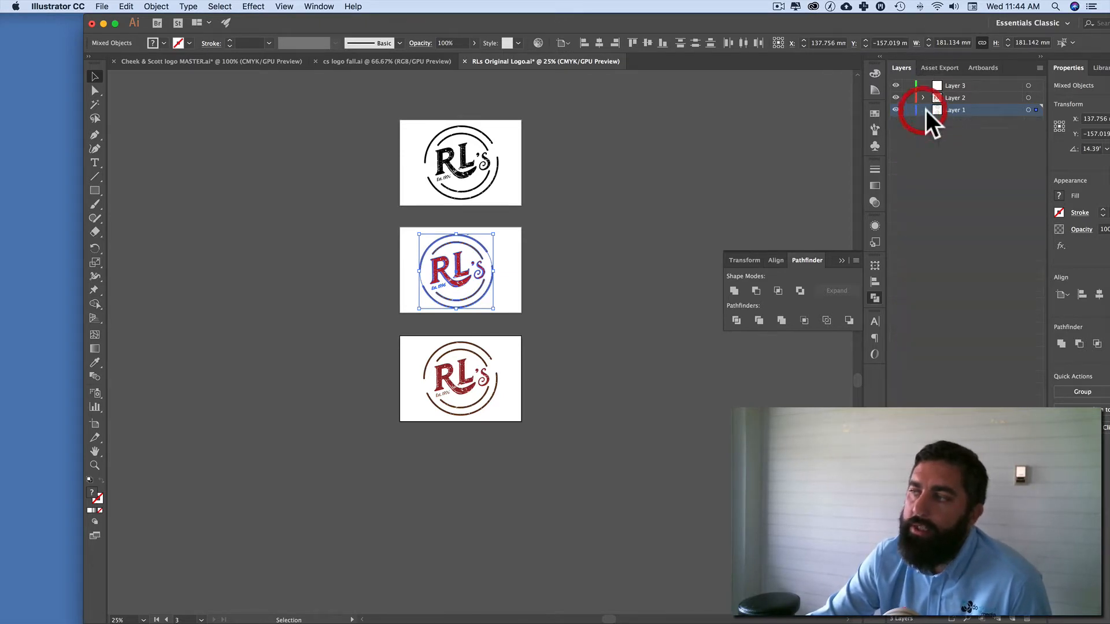
{"action": "left_click_drag", "start_coordinate": [1038, 110], "coordinate": [993, 88]}
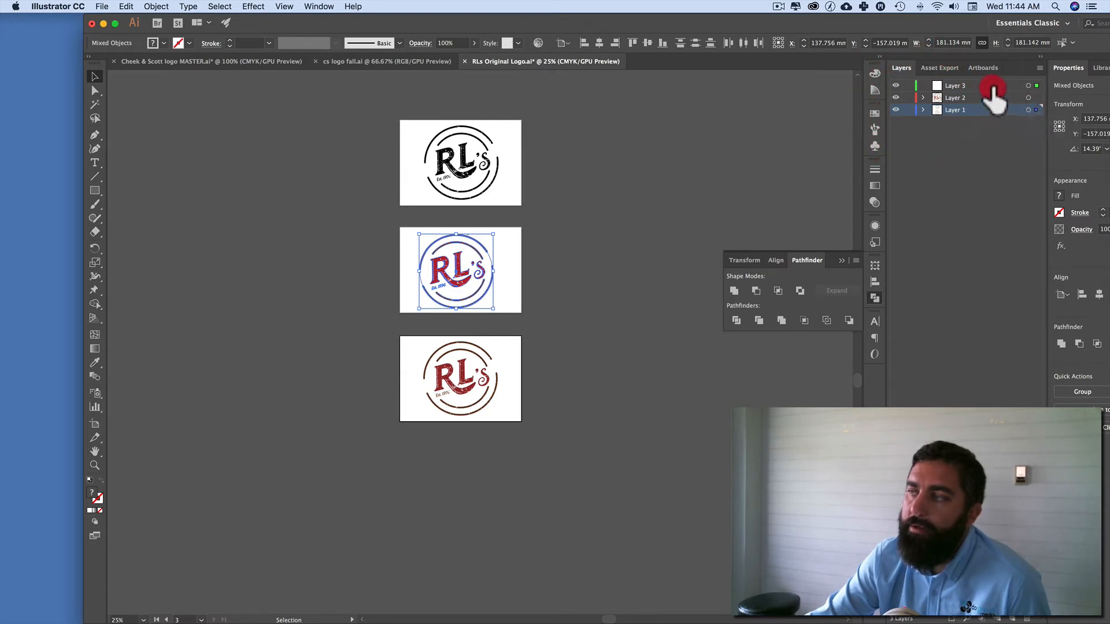
Step: Select the artwork of Layer 3, Layer 2 and Layer 1 in turn to check which logo each holds
{"action": "left_click", "coordinate": [1028, 86]}
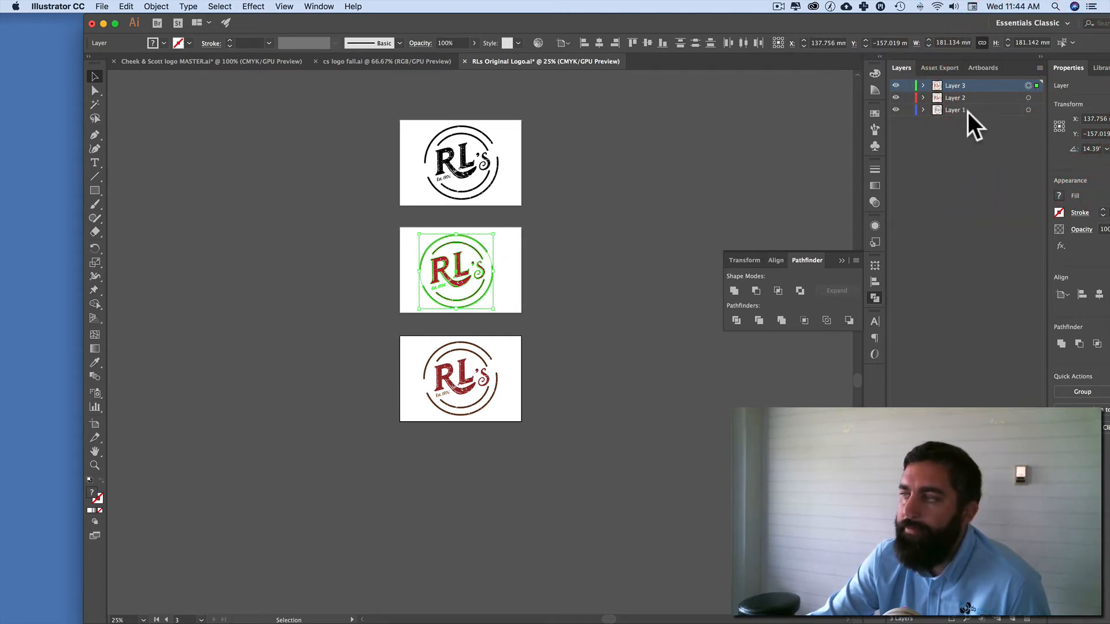
{"action": "left_click", "coordinate": [1028, 98]}
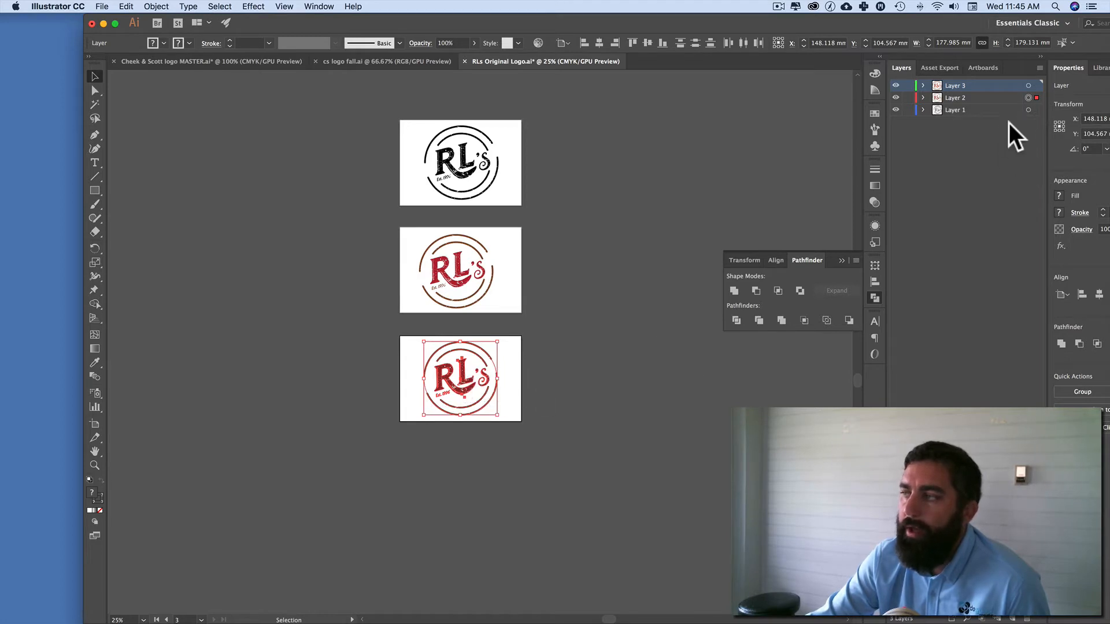
{"action": "left_click", "coordinate": [1028, 110]}
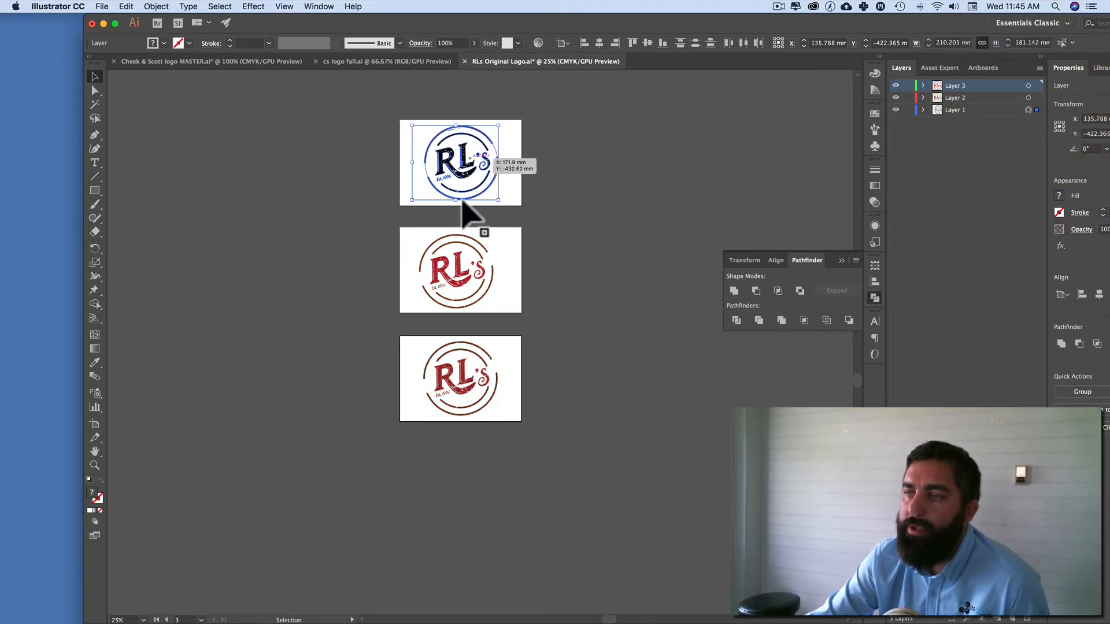
Step: Hide all three layers one by one and show them again to check their visibility control
{"action": "left_click", "coordinate": [896, 109]}
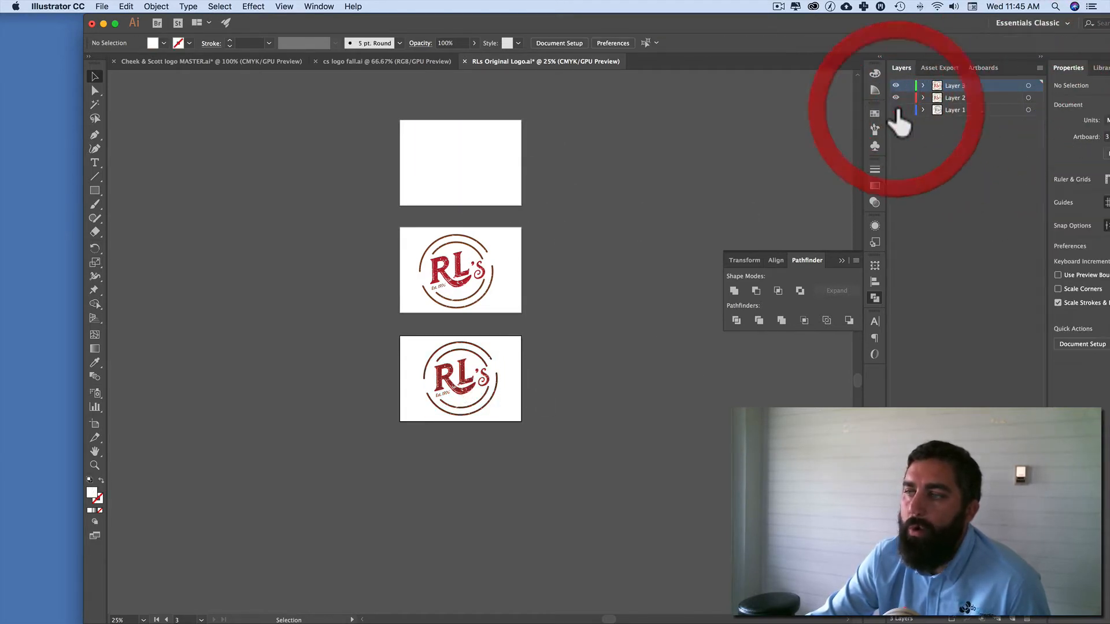
{"action": "left_click", "coordinate": [896, 97]}
{"action": "left_click", "coordinate": [896, 85]}
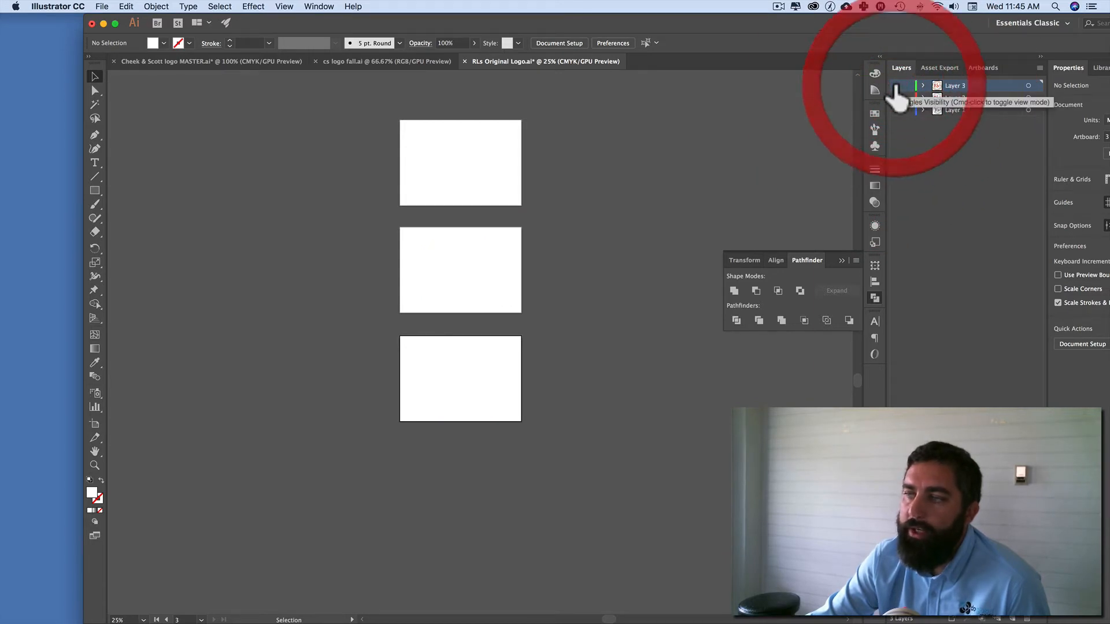
{"action": "left_click", "coordinate": [896, 98]}
{"action": "left_click", "coordinate": [896, 85]}
{"action": "left_click", "coordinate": [896, 110]}
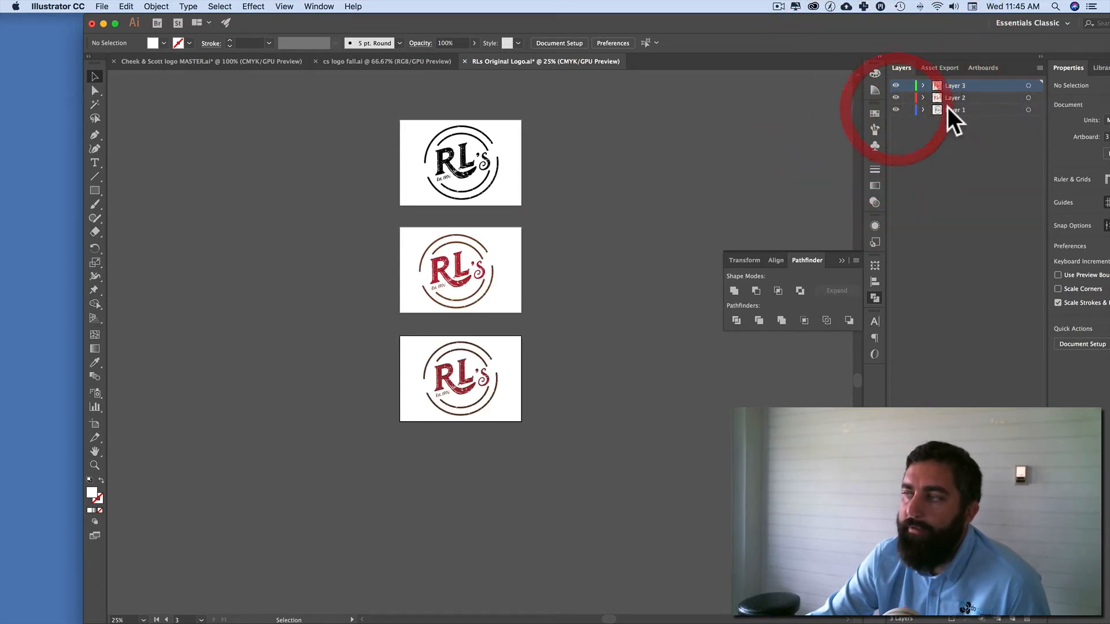
Step: Reorder the layers to match the artboards, with Layer 1 first, Layer 3 second and Layer 2 last
{"action": "left_click_drag", "start_coordinate": [952, 96], "coordinate": [950, 116]}
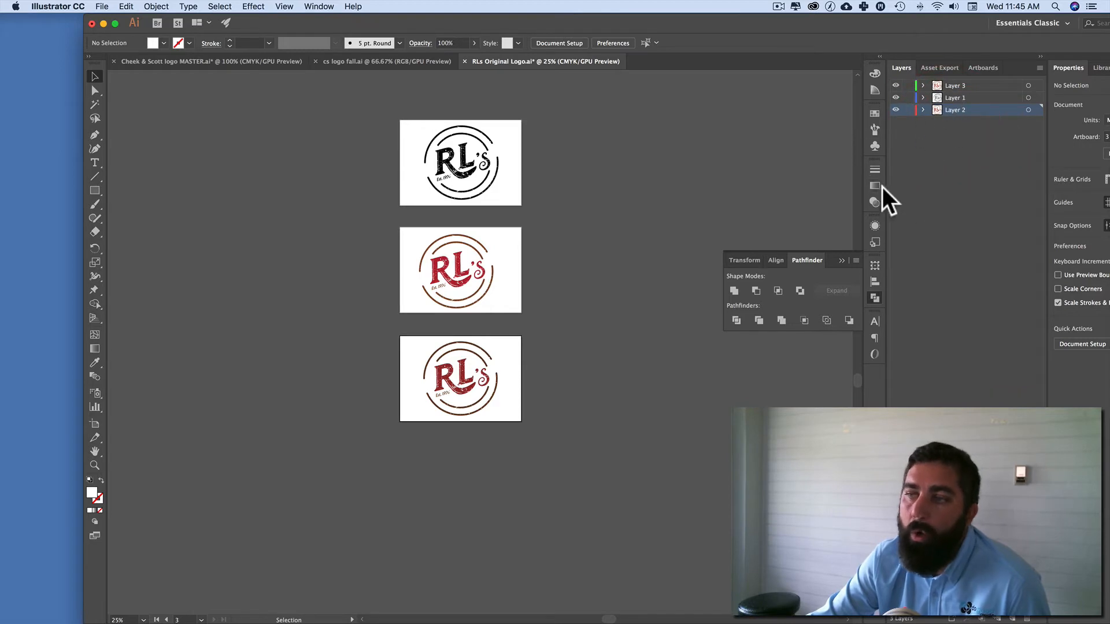
{"action": "left_click", "coordinate": [645, 207]}
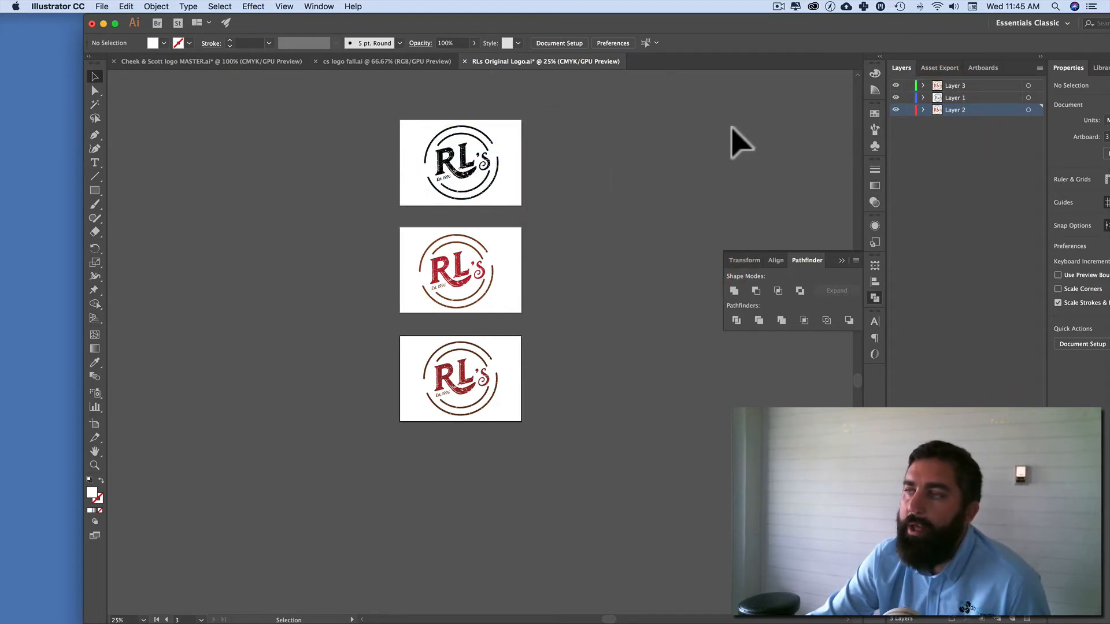
{"action": "left_click", "coordinate": [1028, 98]}
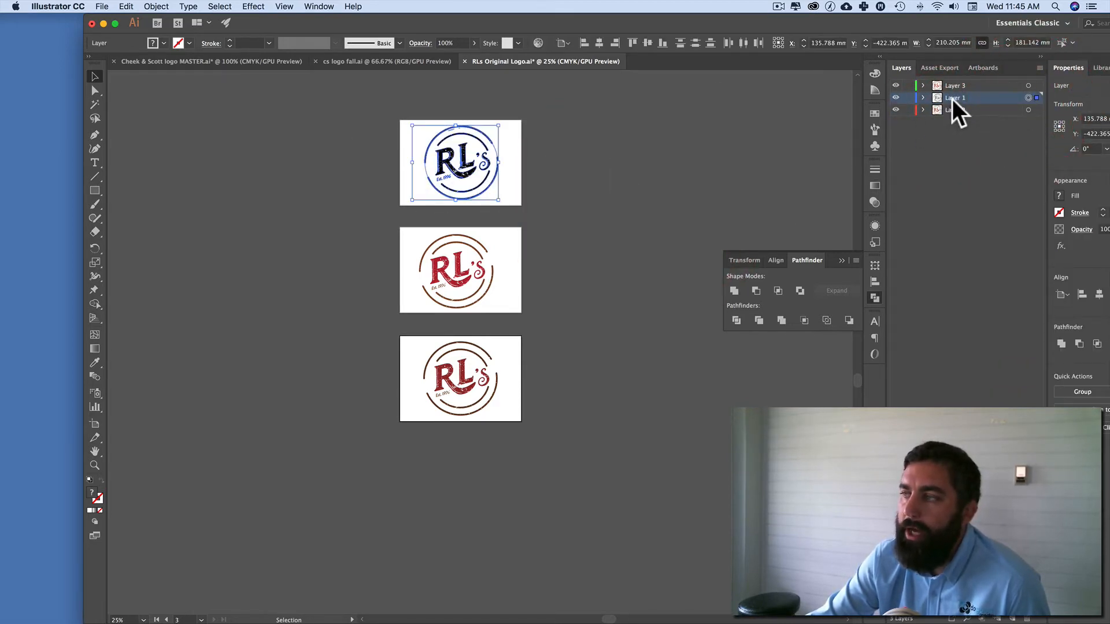
{"action": "mouse_move", "coordinate": [952, 96]}
{"action": "left_mouse_down"}
{"action": "mouse_move", "coordinate": [958, 107]}
{"action": "mouse_move", "coordinate": [953, 86]}
{"action": "left_mouse_up"}
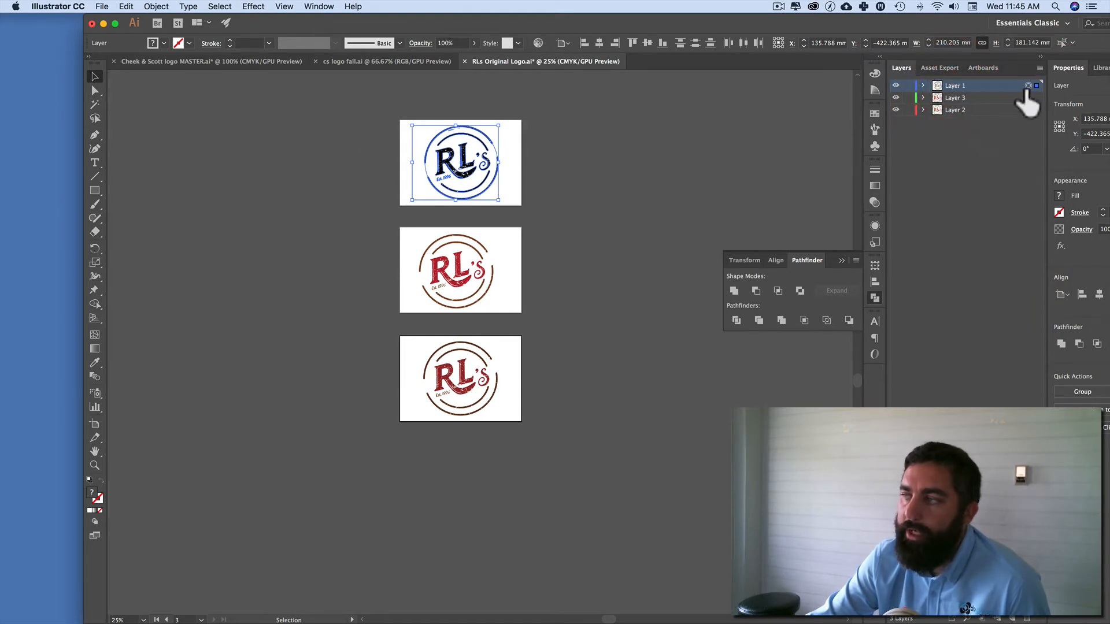
Step: Rename Layer 1, which holds the black logo, as "1-color Blk"
{"action": "double_click", "coordinate": [952, 85]}
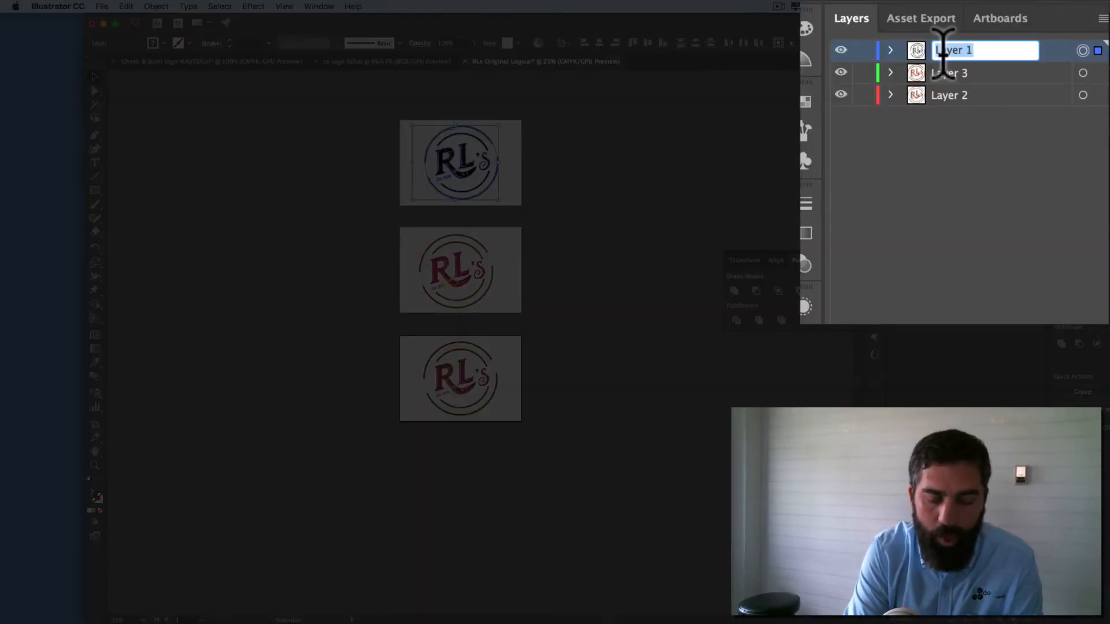
{"action": "type", "text": "1-color Blk"}
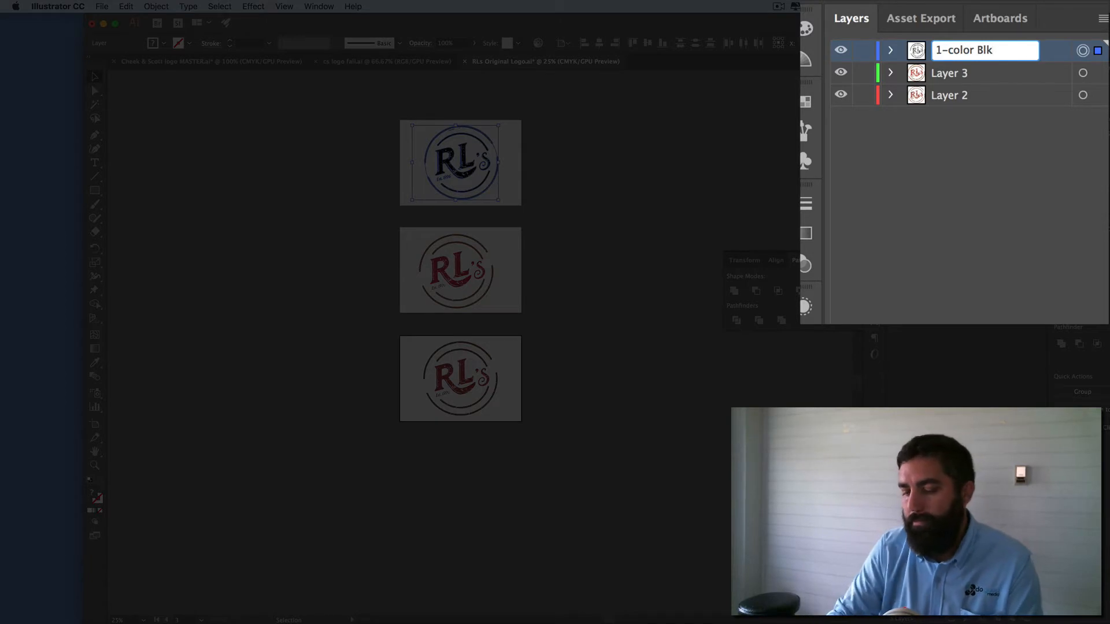
{"action": "key", "text": "Return"}
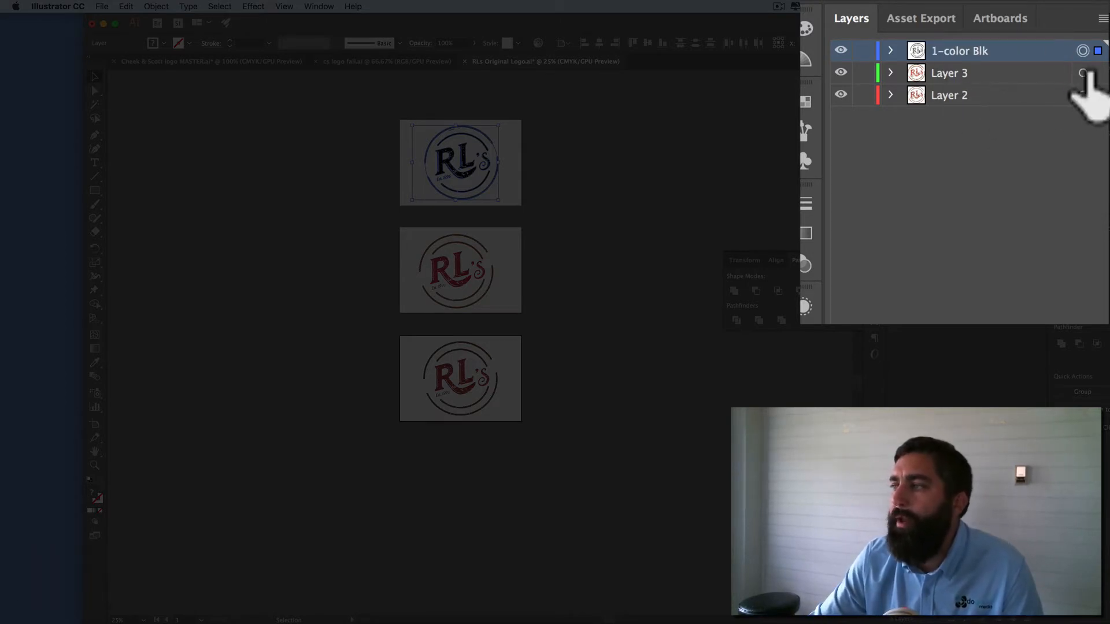
Step: Rename Layer 3, which holds the red logo on the middle artboard, as "1-color Red"
{"action": "left_click", "coordinate": [1083, 73]}
{"action": "double_click", "coordinate": [953, 72]}
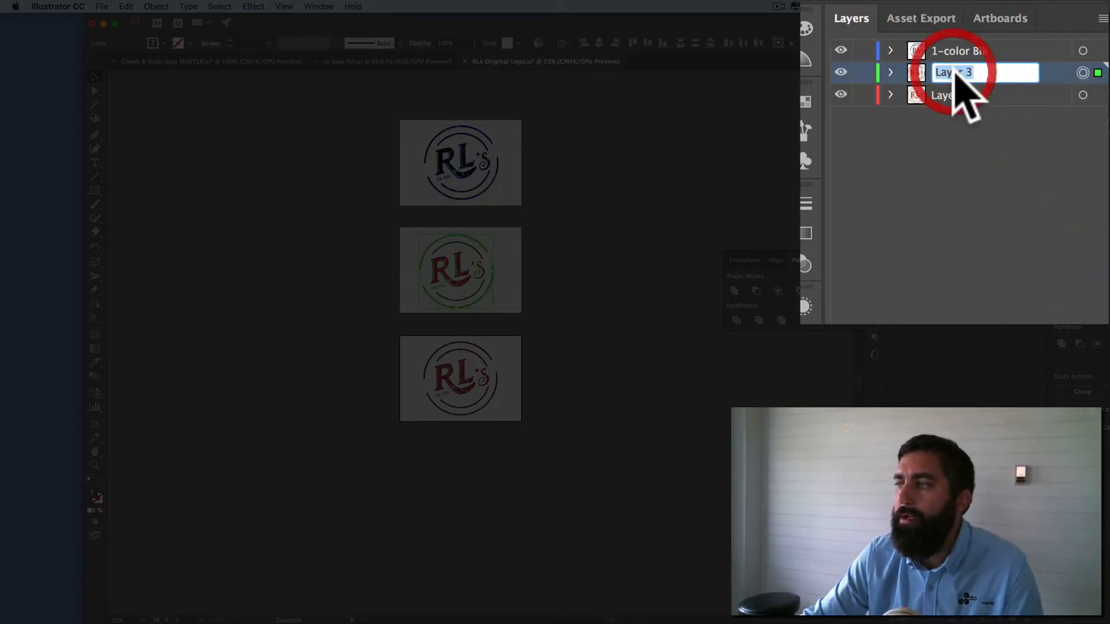
{"action": "type", "text": "1-col"}
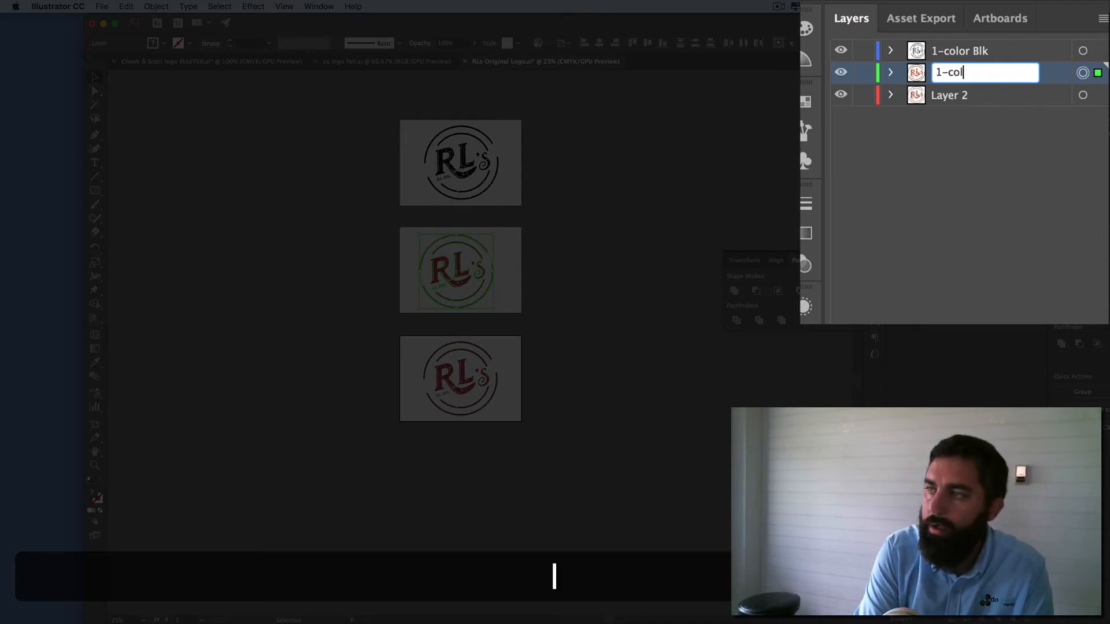
{"action": "type", "text": "or Red"}
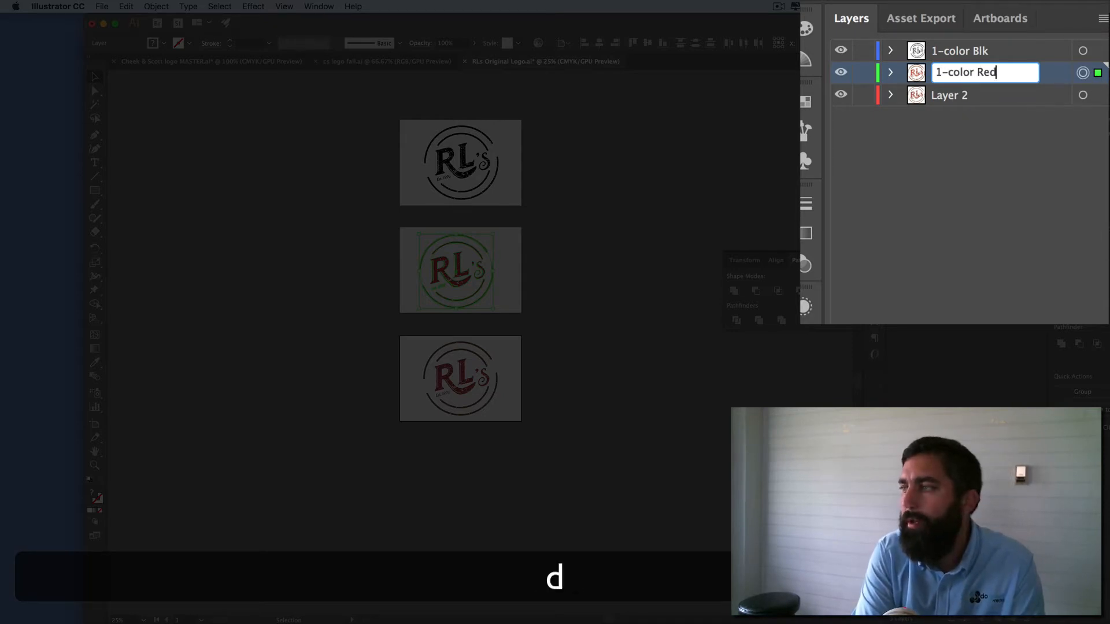
{"action": "key", "text": "Return"}
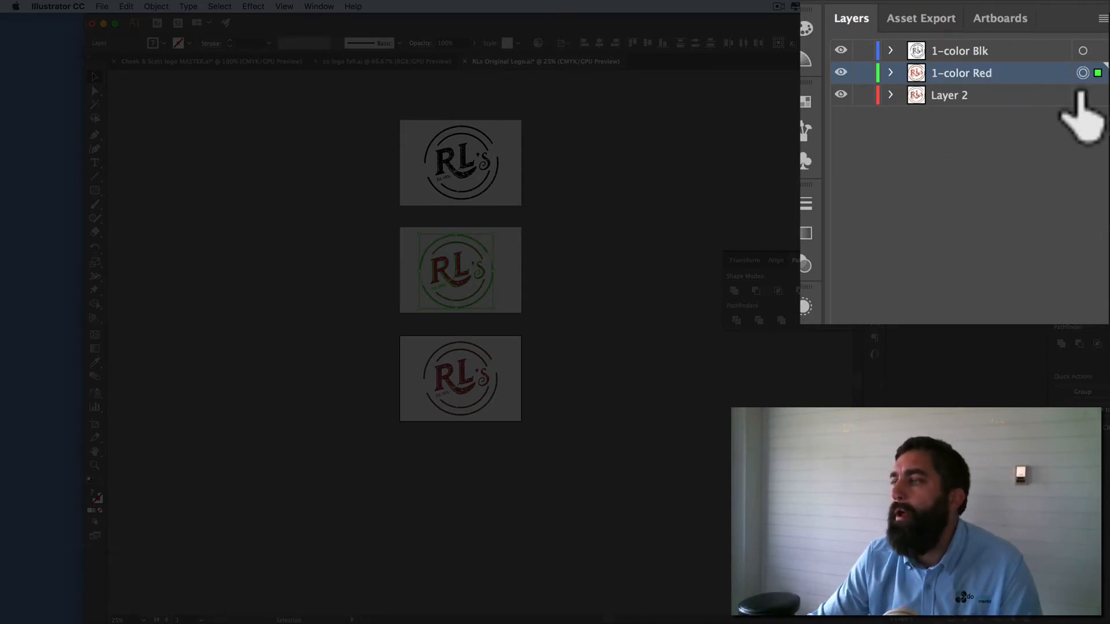
Step: Rename Layer 2, which holds the logo on the lowest artboard, as "1-color dark red"
{"action": "left_click", "coordinate": [1082, 95]}
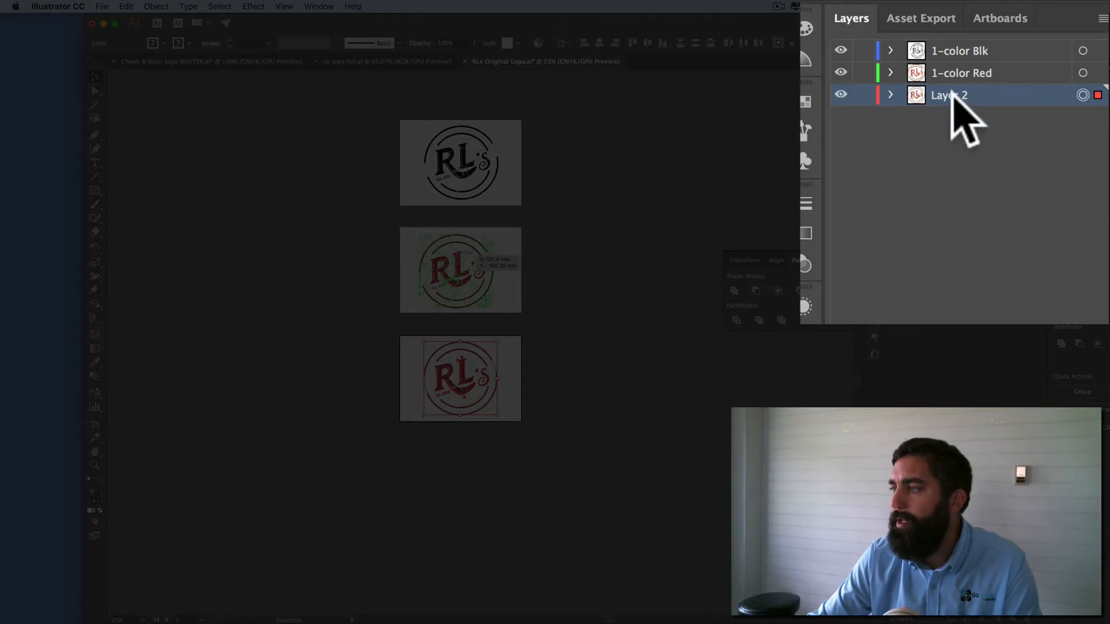
{"action": "double_click", "coordinate": [951, 95]}
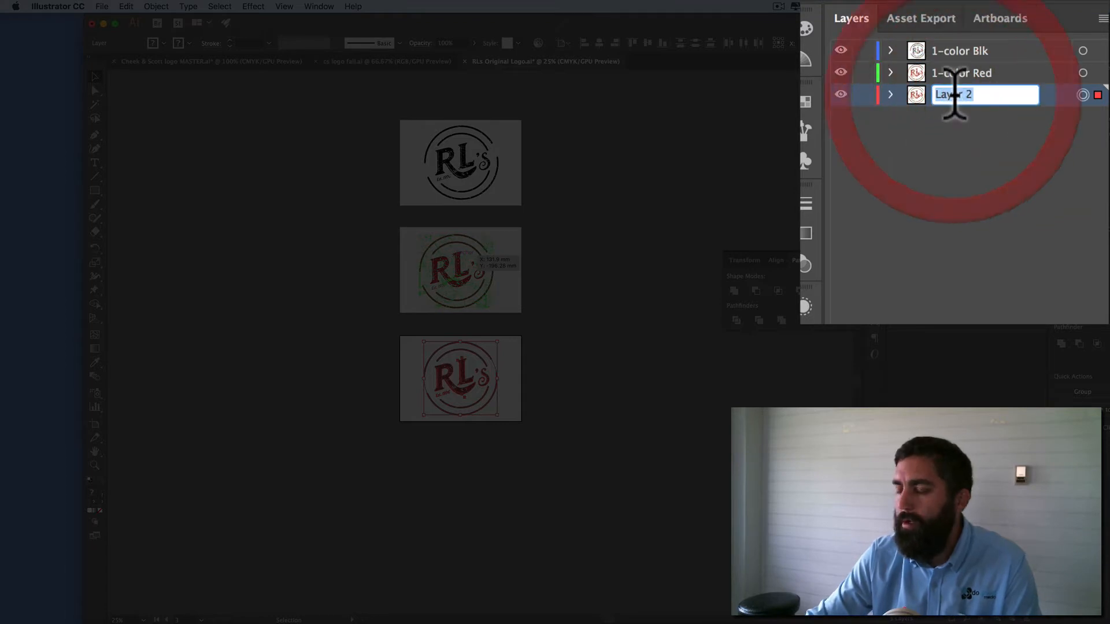
{"action": "type", "text": "1-co"}
{"action": "type", "text": "l"}
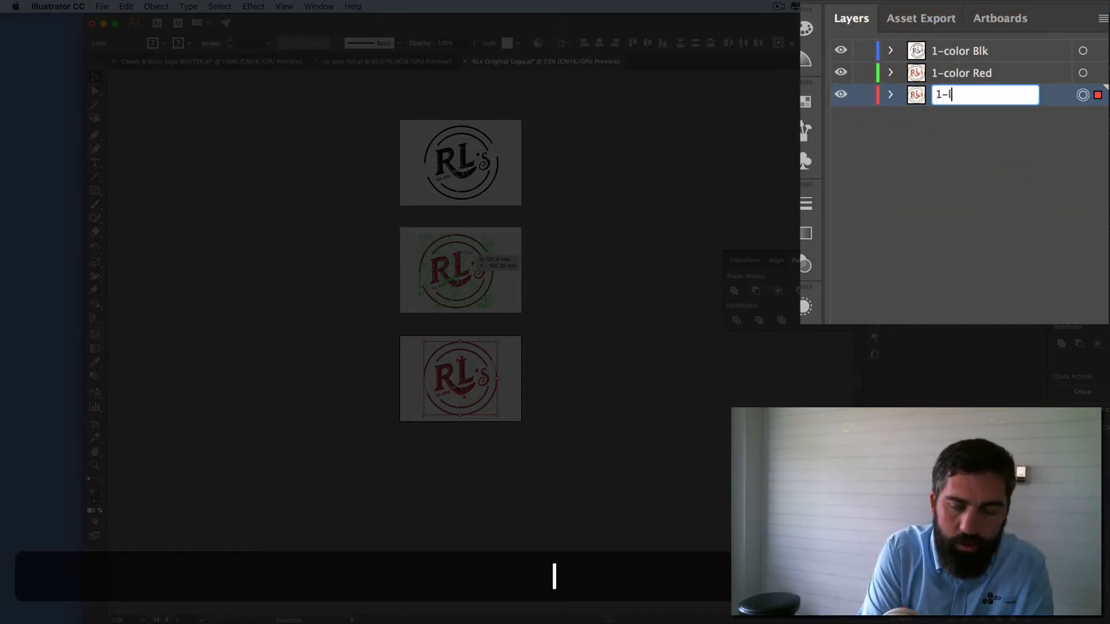
{"action": "key", "text": "BackSpace"}
{"action": "type", "text": "color dark red"}
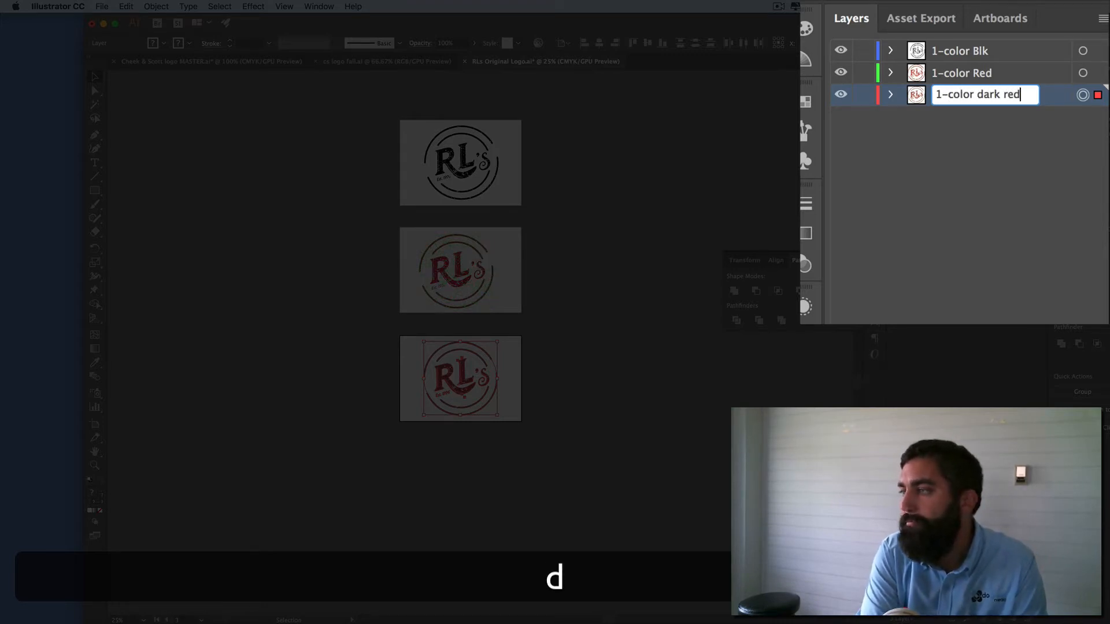
{"action": "key", "text": "Return"}
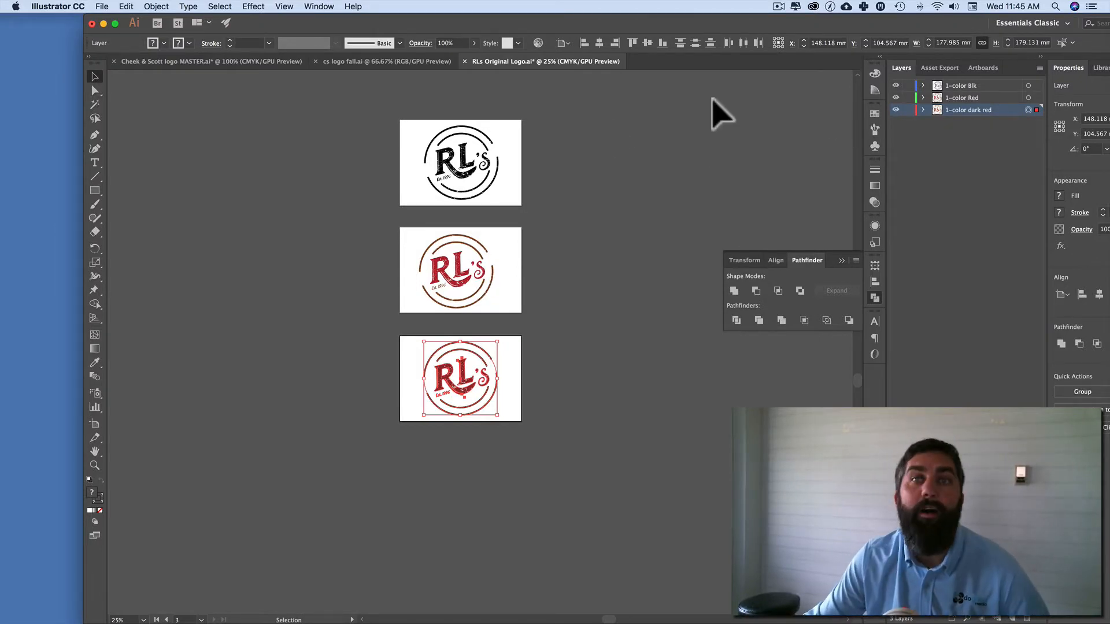
Step: Use the Artboard tool to check the artboard names, selecting the black logo's artboard, and return to the Selection tool with nothing selected
{"action": "left_click", "coordinate": [95, 425]}
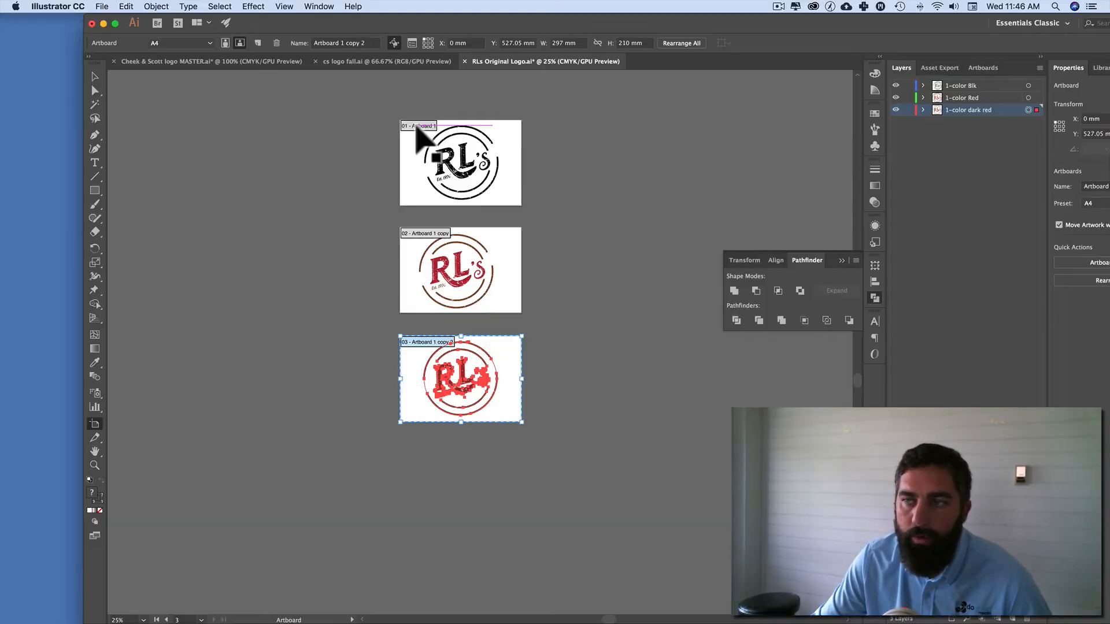
{"action": "left_click", "coordinate": [423, 124]}
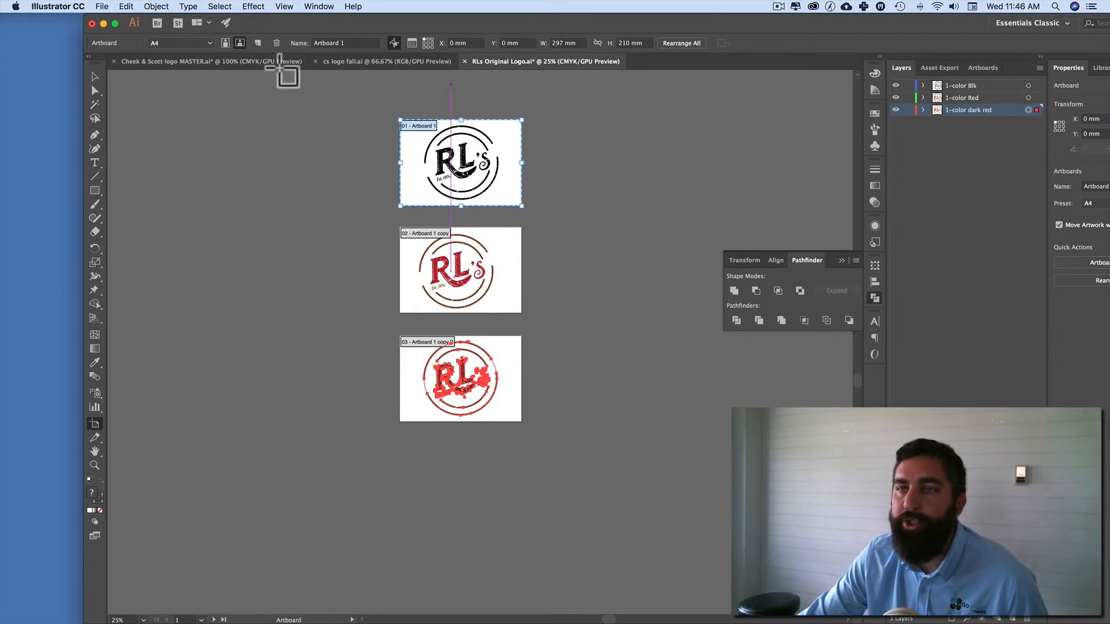
{"action": "left_click", "coordinate": [94, 78]}
{"action": "left_click", "coordinate": [293, 146]}
Step: Rename the black logo's artboard as "1-color Black" in Export for Screens and leave the dialog without exporting
{"action": "left_click", "coordinate": [102, 6]}
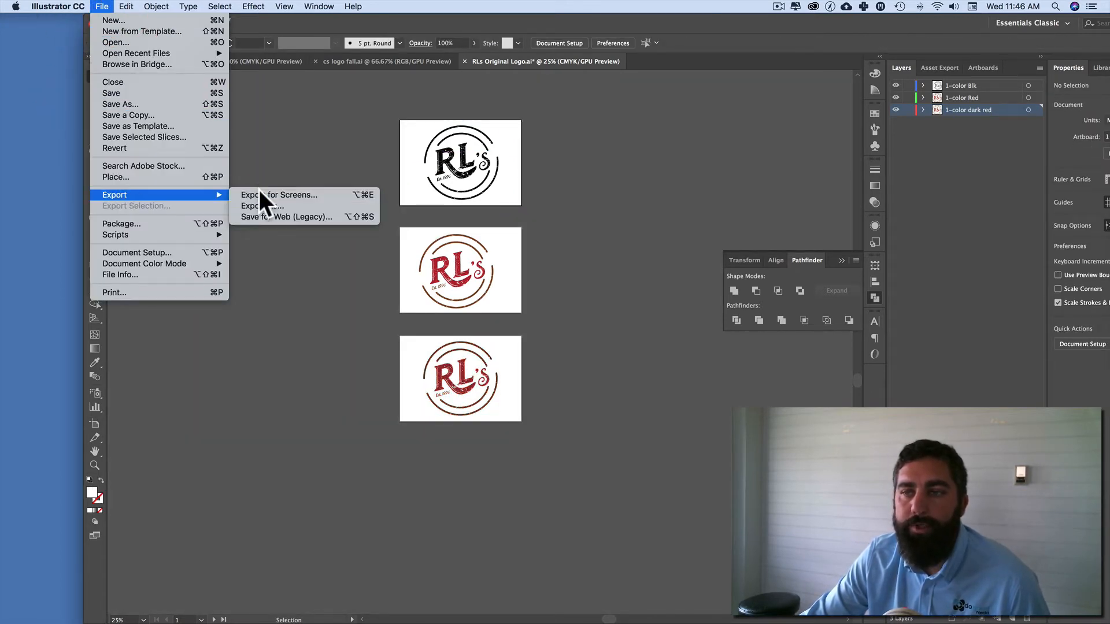
{"action": "left_click", "coordinate": [259, 194]}
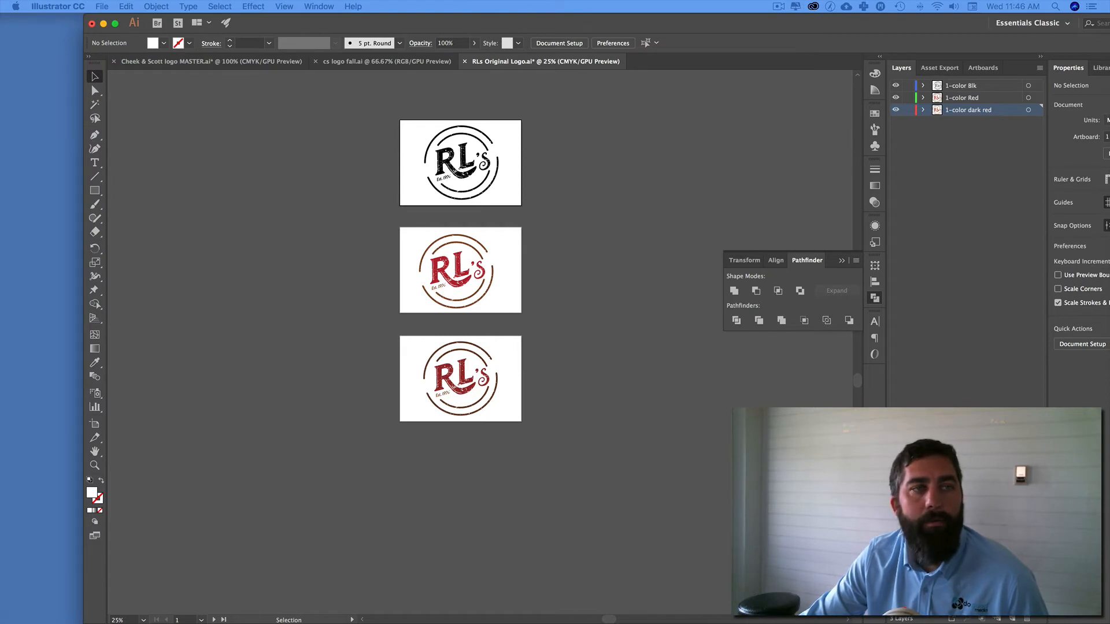
{"action": "left_click_drag", "start_coordinate": [481, 130], "coordinate": [456, 91]}
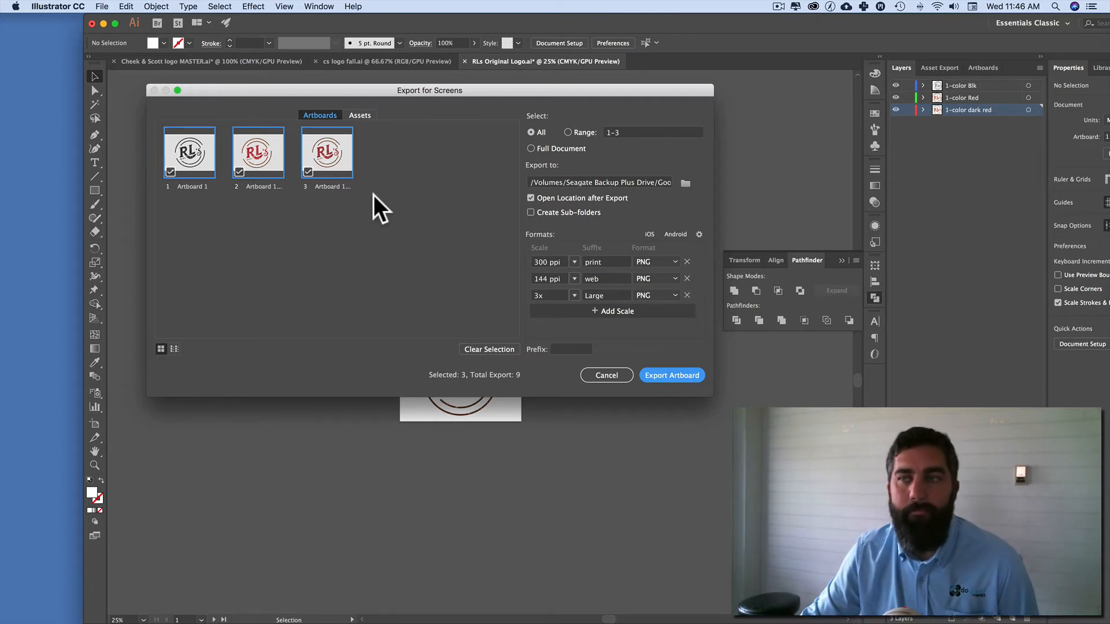
{"action": "double_click", "coordinate": [193, 186]}
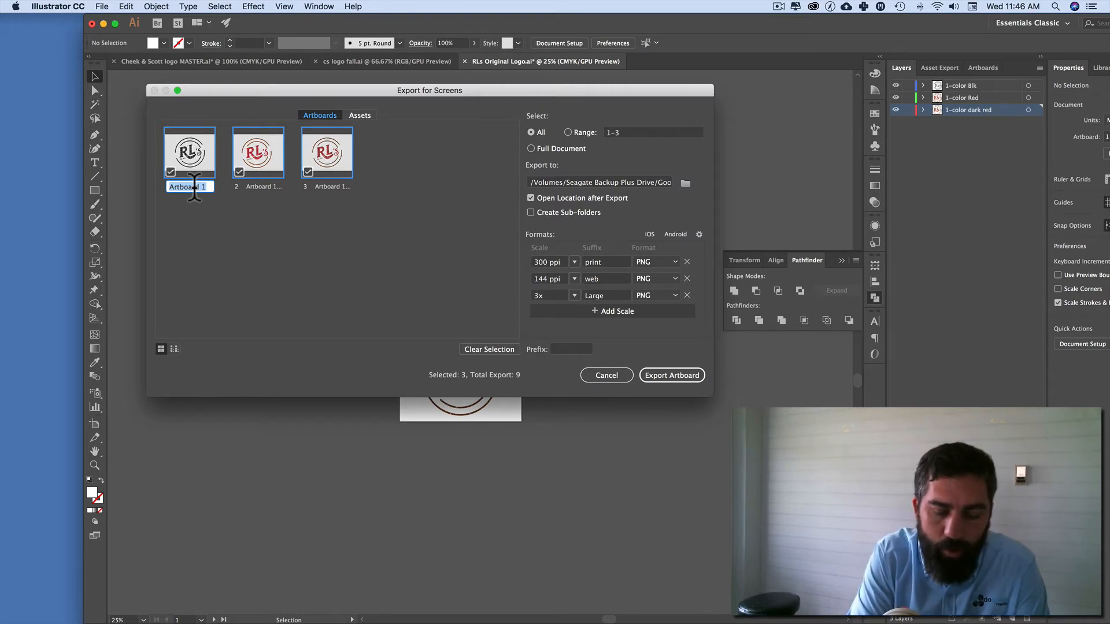
{"action": "type", "text": "1-color Blac"}
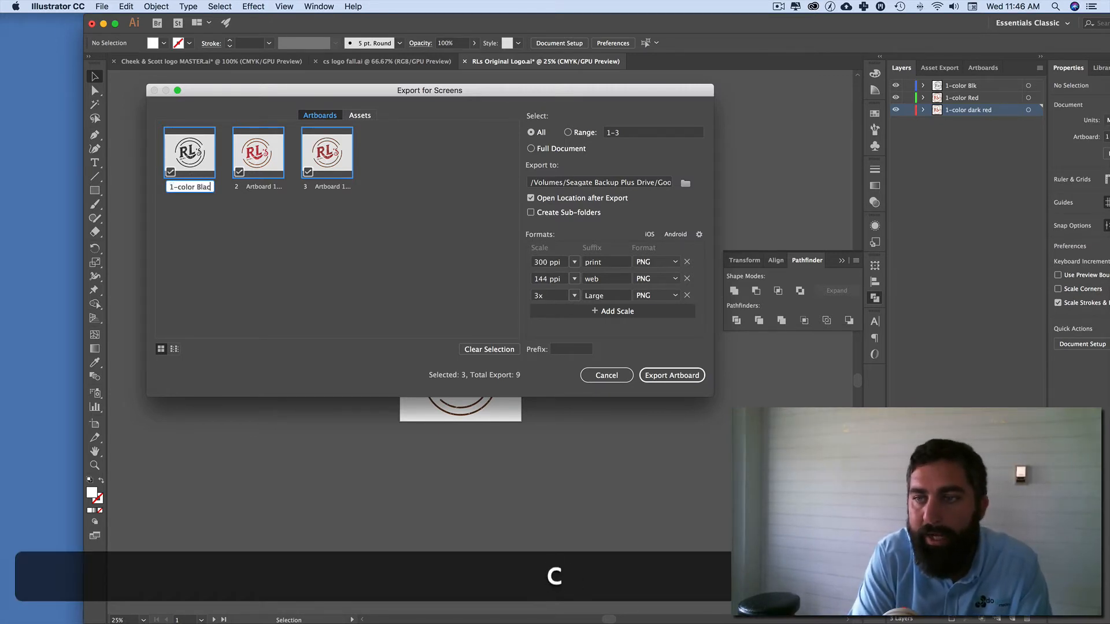
{"action": "type", "text": "k"}
{"action": "left_click", "coordinate": [433, 248]}
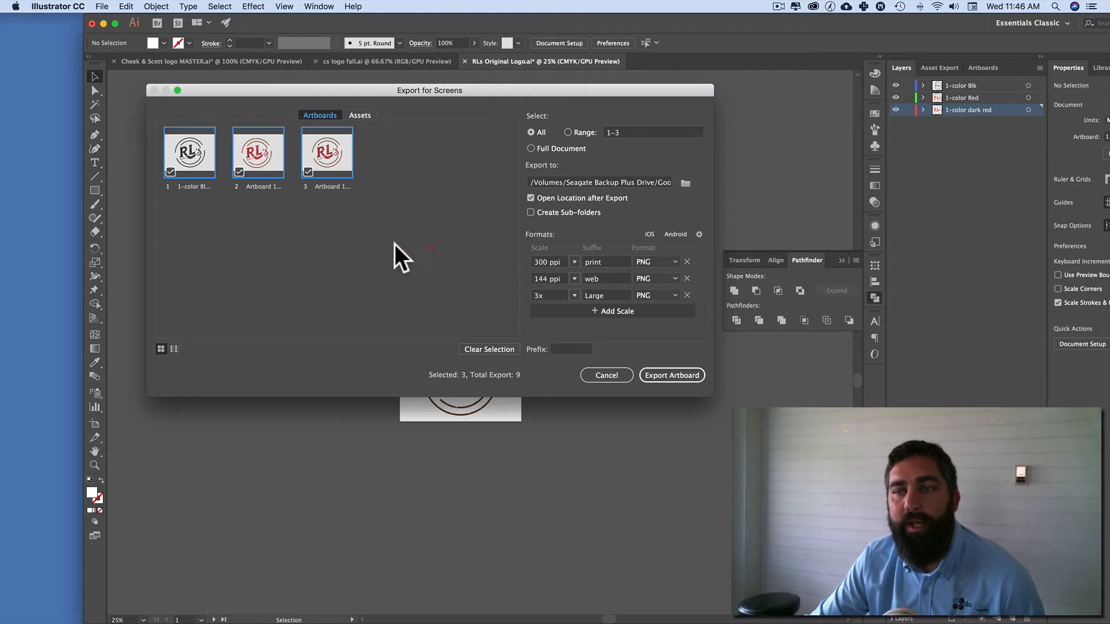
{"action": "left_click", "coordinate": [614, 370]}
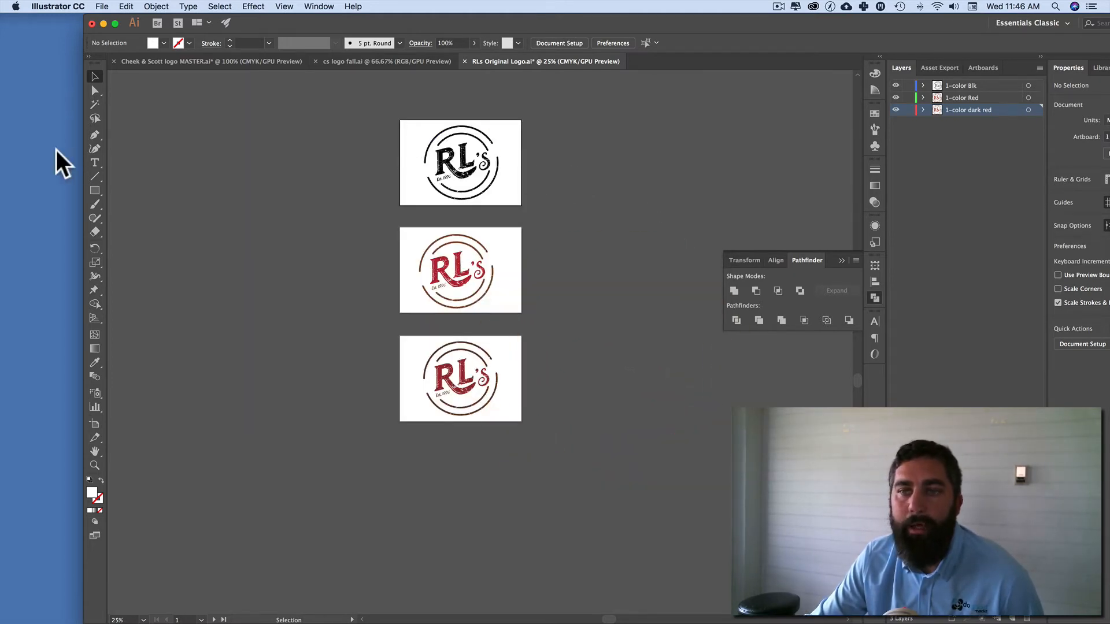
Step: Rename the middle artboard, which holds the red logo, as "1-color red" with the Artboard tool
{"action": "left_click", "coordinate": [95, 424]}
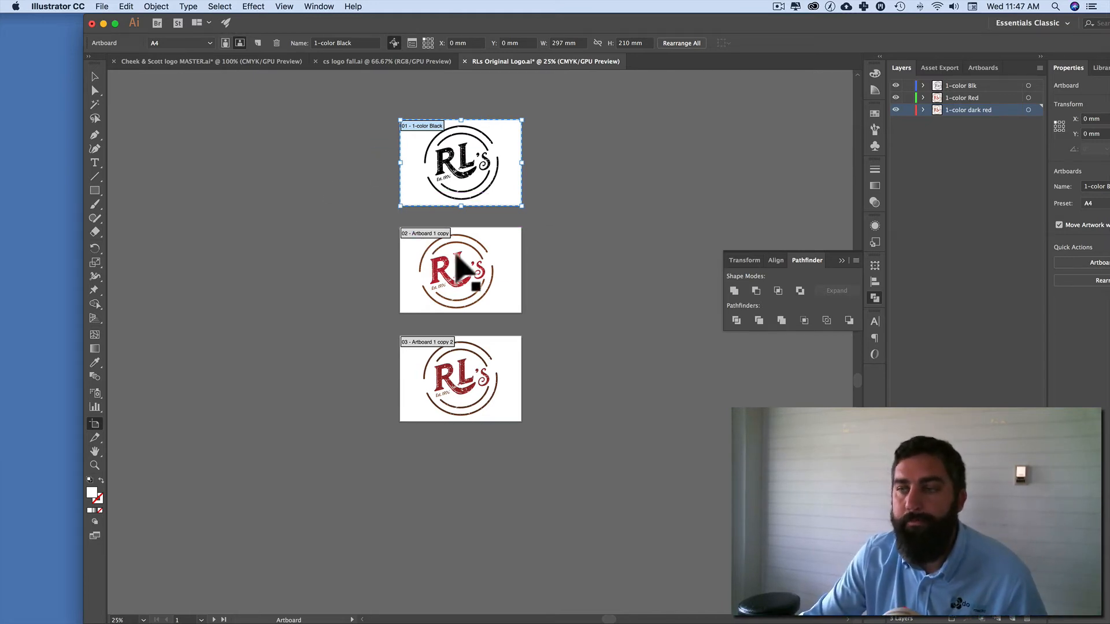
{"action": "left_click", "coordinate": [414, 229]}
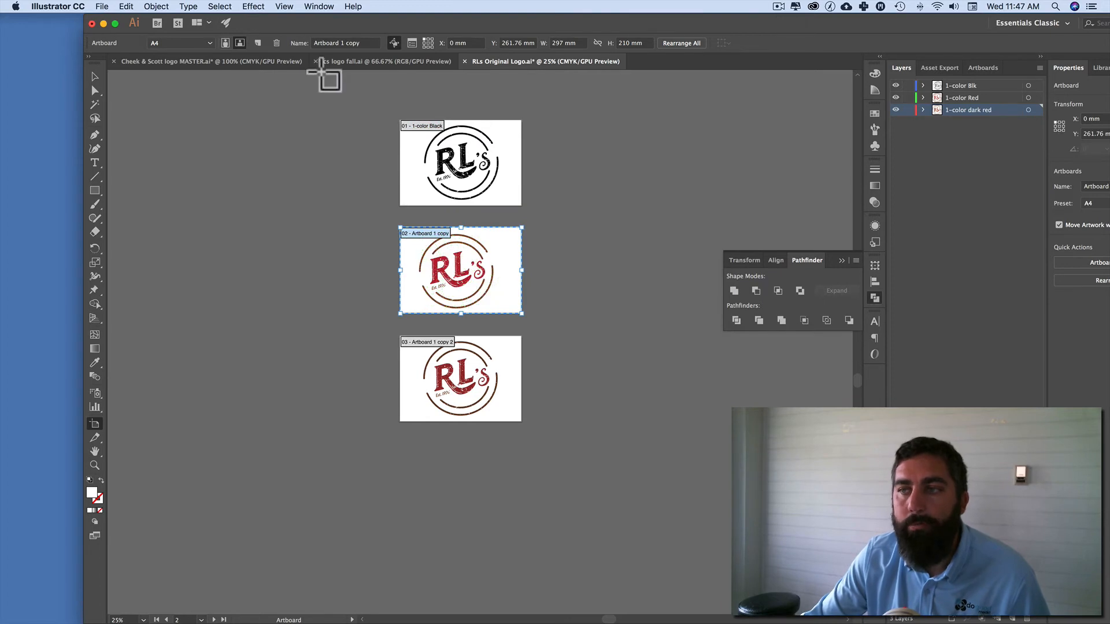
{"action": "left_click", "coordinate": [332, 43]}
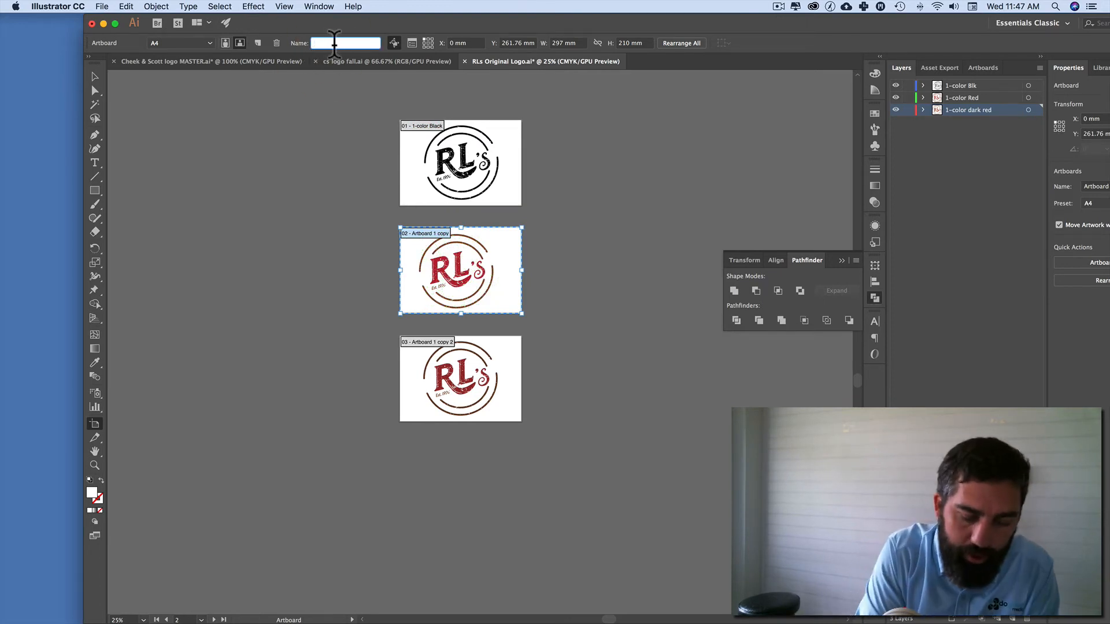
{"action": "type", "text": "1-color red"}
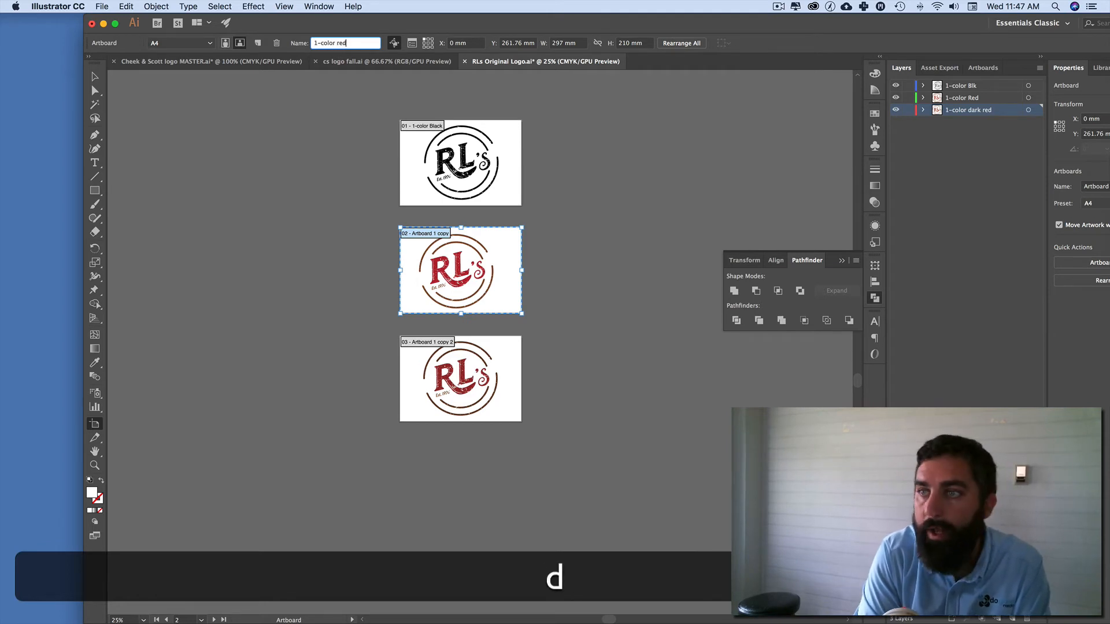
{"action": "key", "text": "Return"}
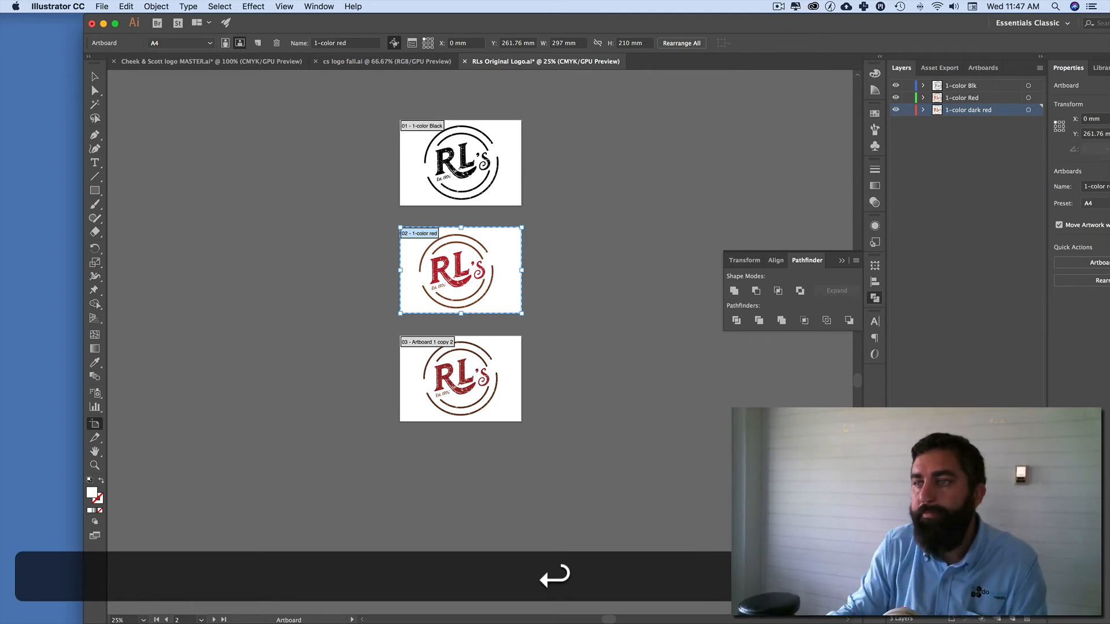
Step: Rename the lowest artboard as "1-color dark red" and return to the Selection tool with nothing selected
{"action": "left_click", "coordinate": [420, 342]}
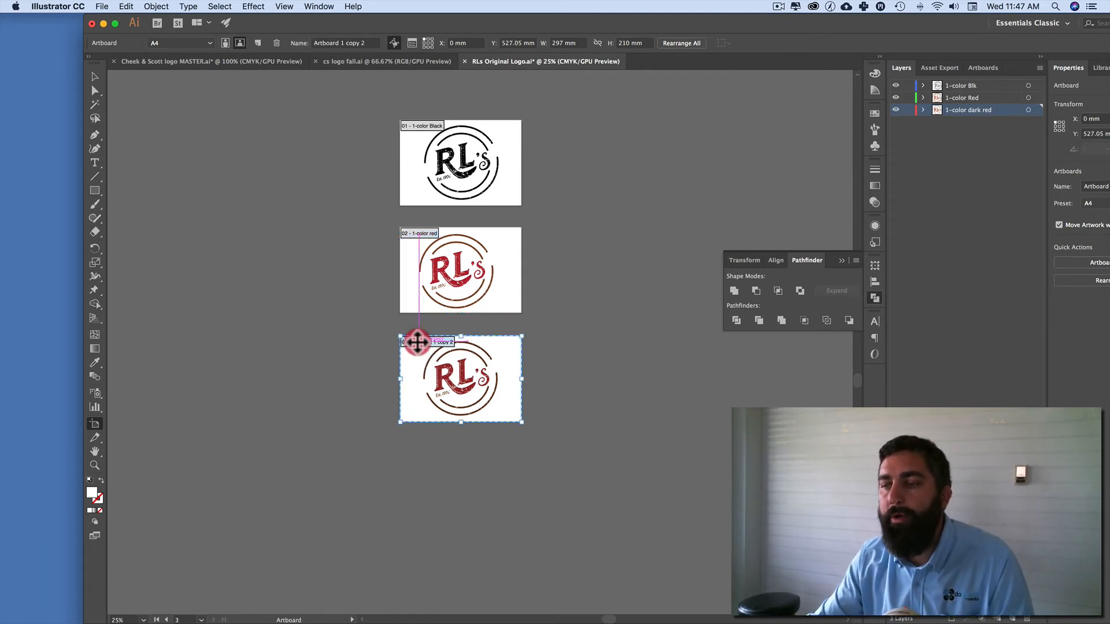
{"action": "left_click", "coordinate": [339, 43]}
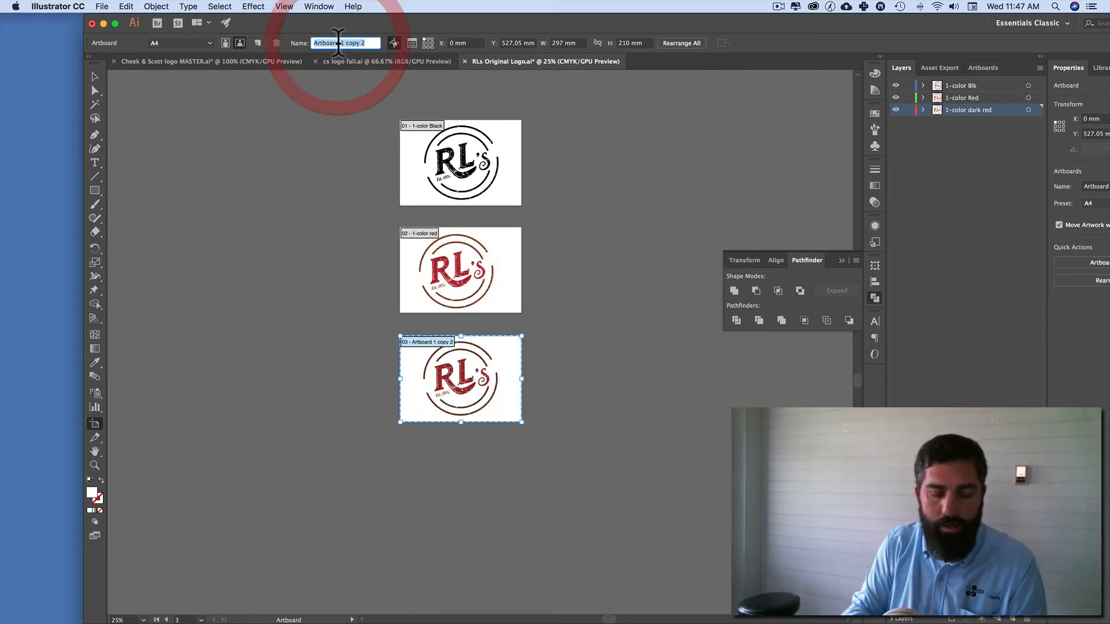
{"action": "type", "text": "1-color"}
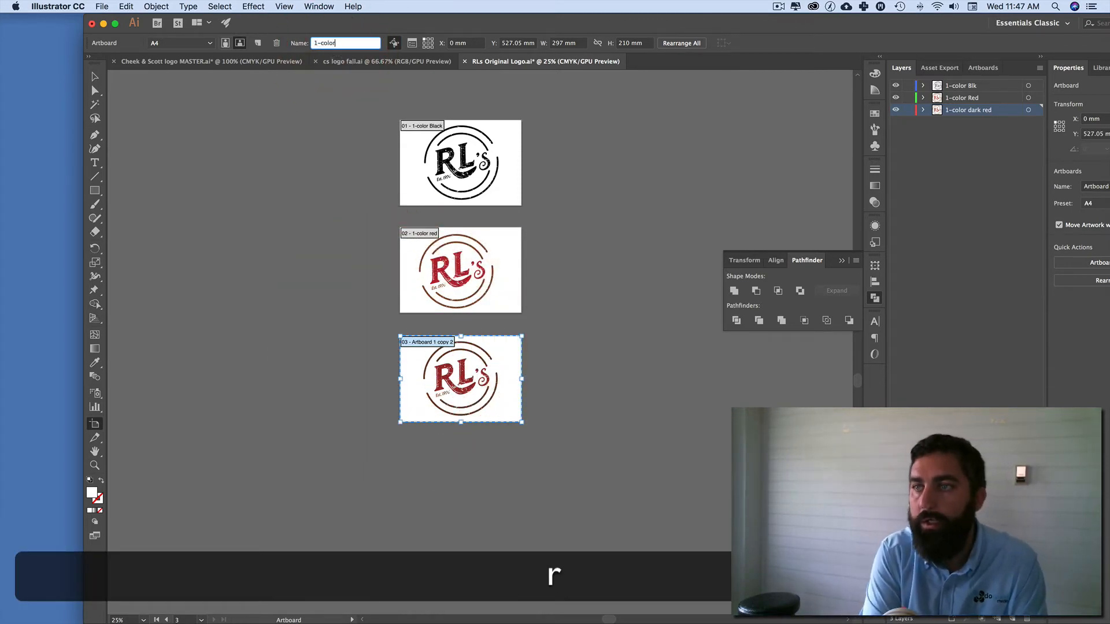
{"action": "type", "text": " dark red"}
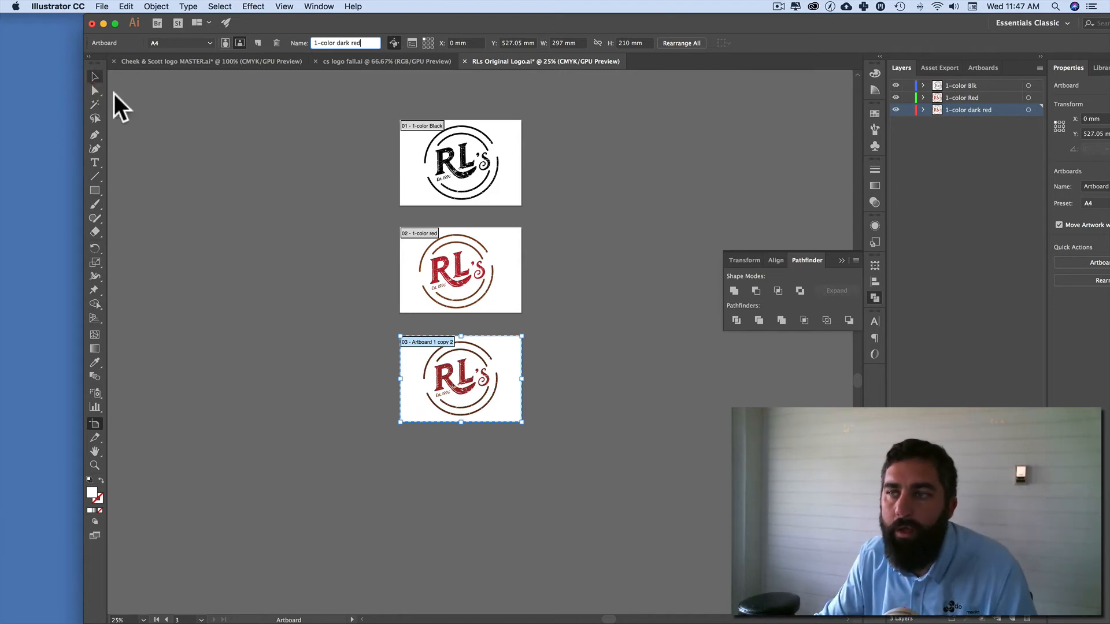
{"action": "left_click", "coordinate": [247, 149]}
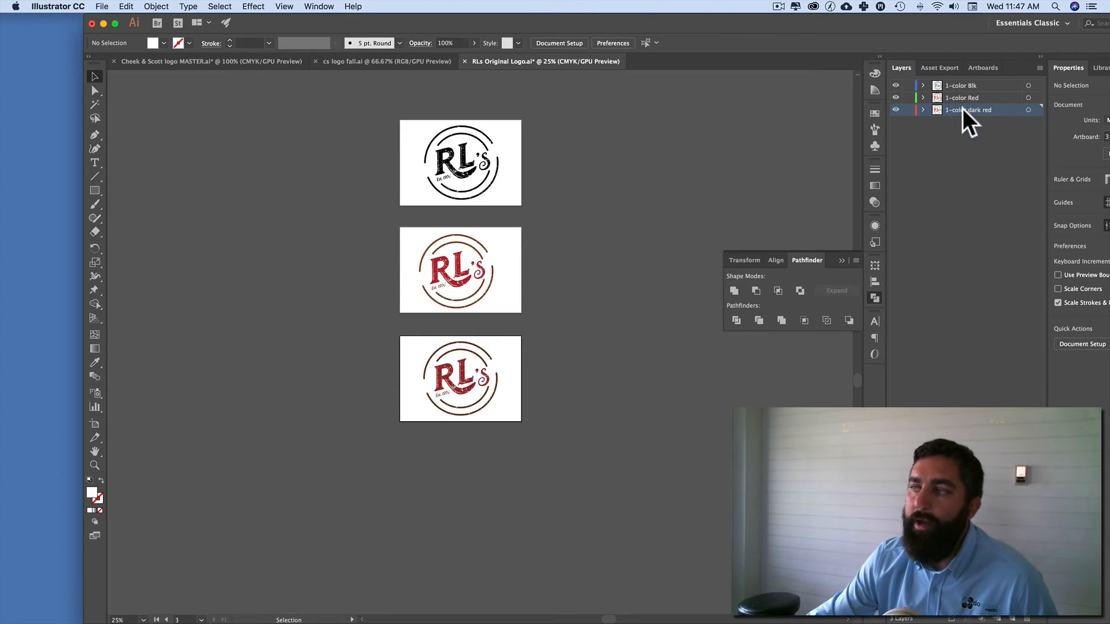
Step: Deselect the active layer, and expand and collapse the 1-color Blk and 1-color Red layers to view their contents
{"action": "left_click", "coordinate": [969, 200]}
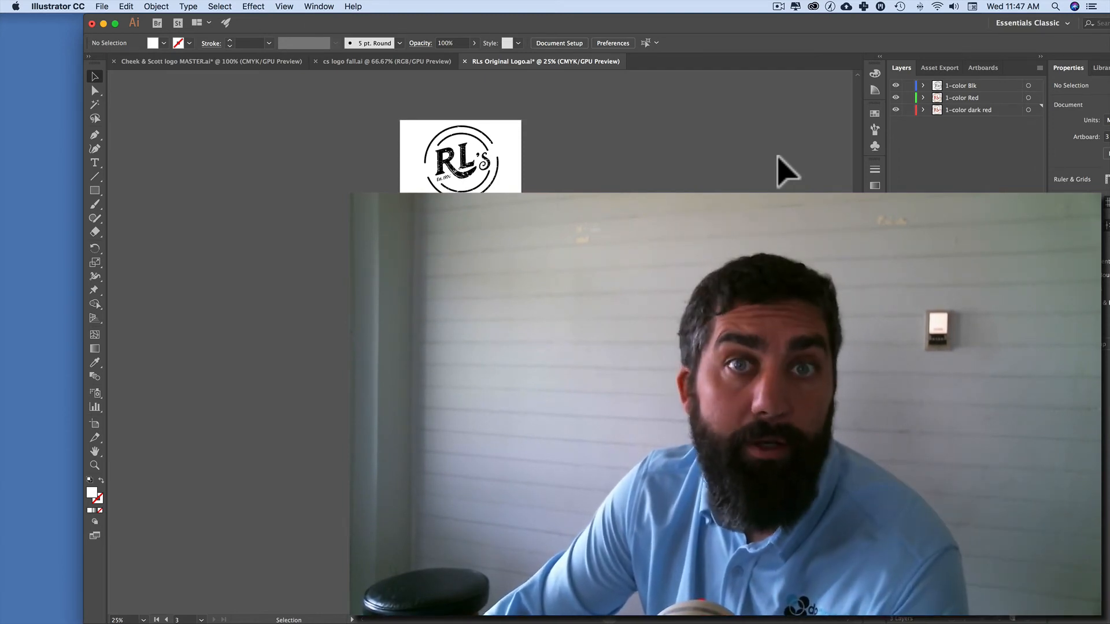
{"action": "left_click", "coordinate": [923, 85]}
{"action": "left_click", "coordinate": [924, 85]}
{"action": "left_click", "coordinate": [924, 97]}
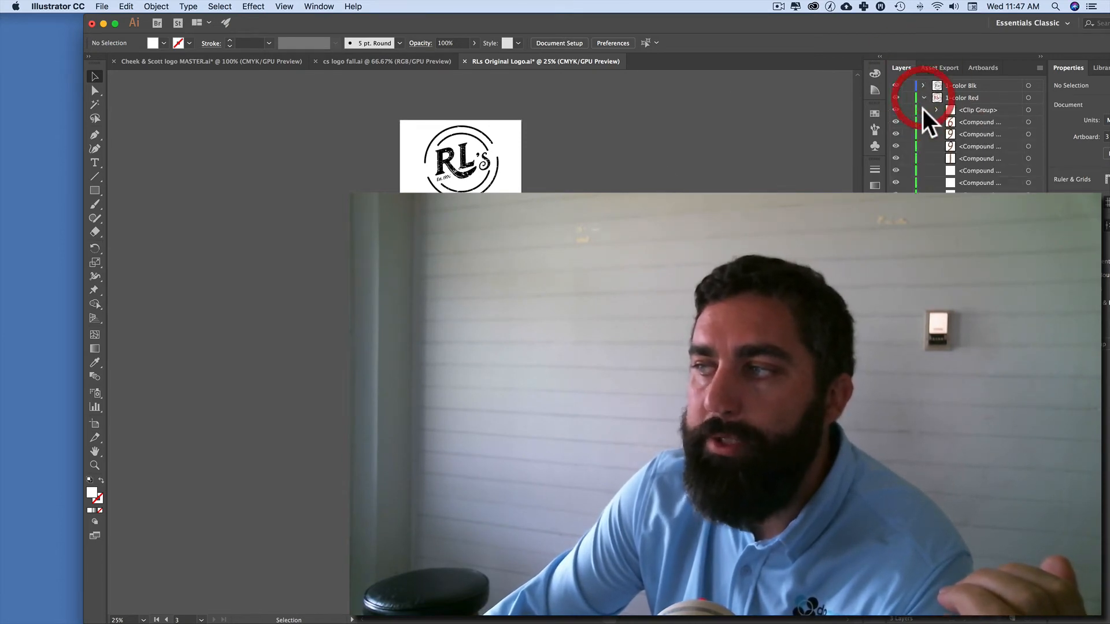
{"action": "left_click", "coordinate": [924, 98]}
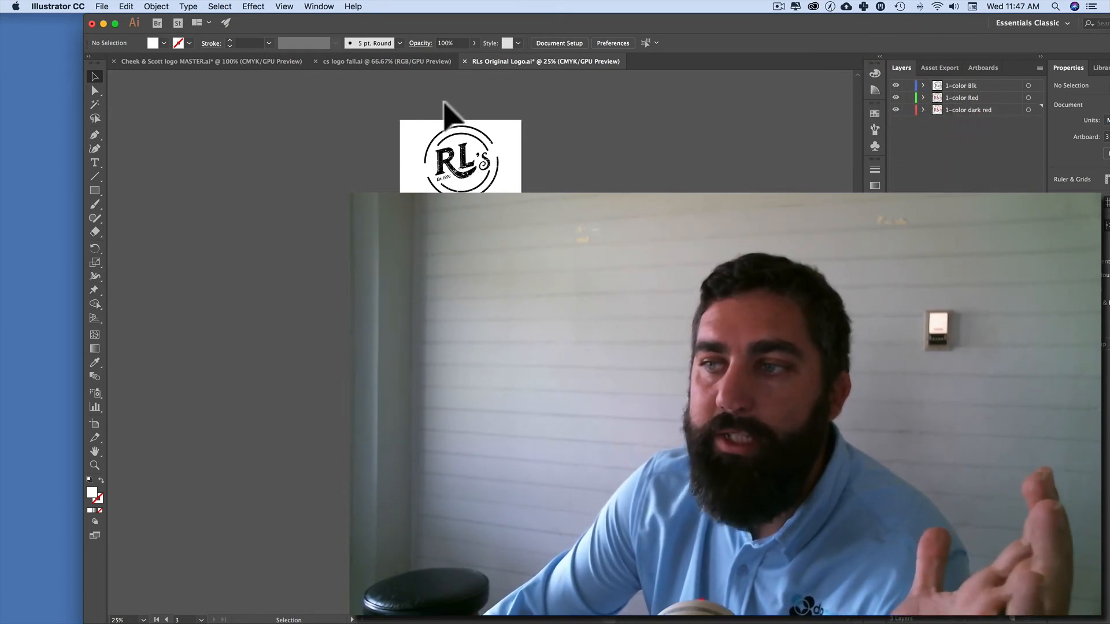
Step: Select the black logo and inspect its objects in the expanded 1-color Blk layer, hiding and reshowing the RL's lettering group
{"action": "left_click_drag", "start_coordinate": [371, 104], "coordinate": [578, 153]}
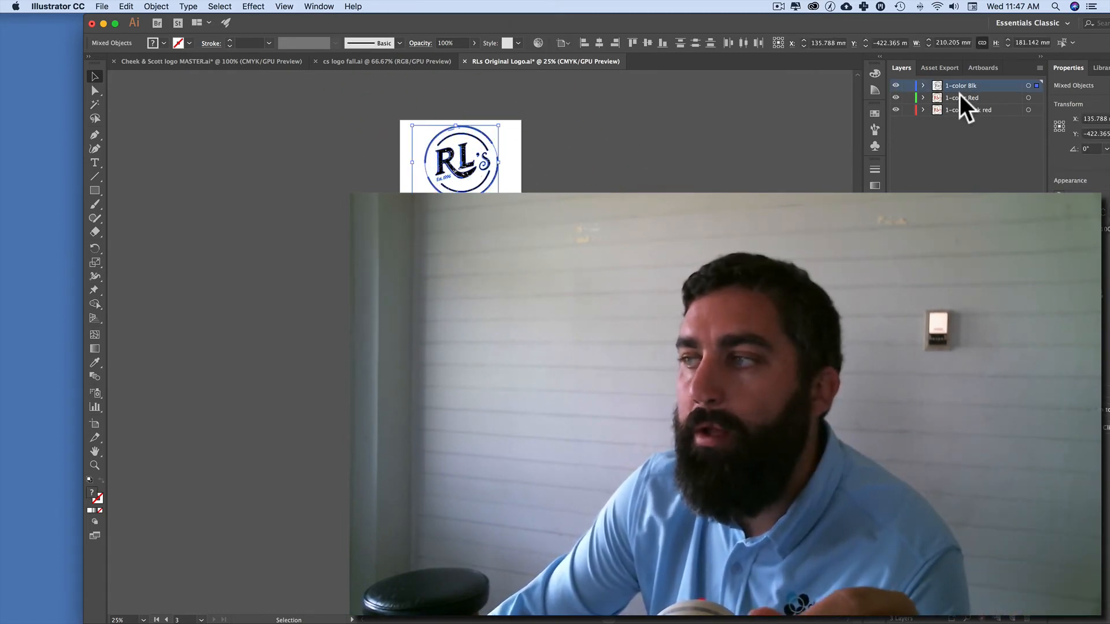
{"action": "left_click", "coordinate": [922, 85]}
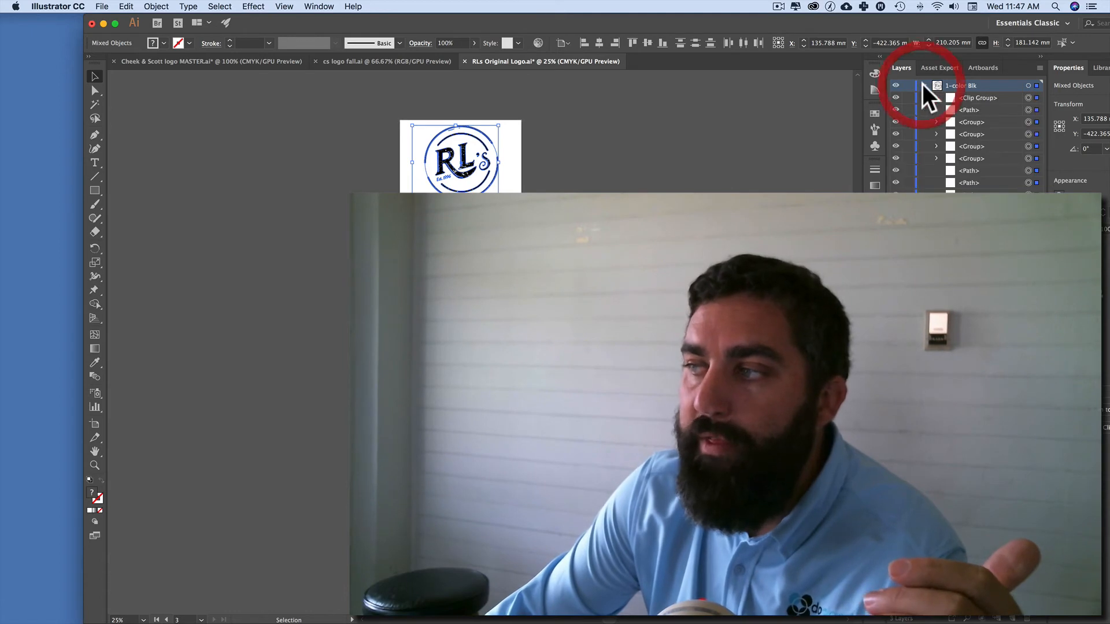
{"action": "left_click", "coordinate": [975, 98]}
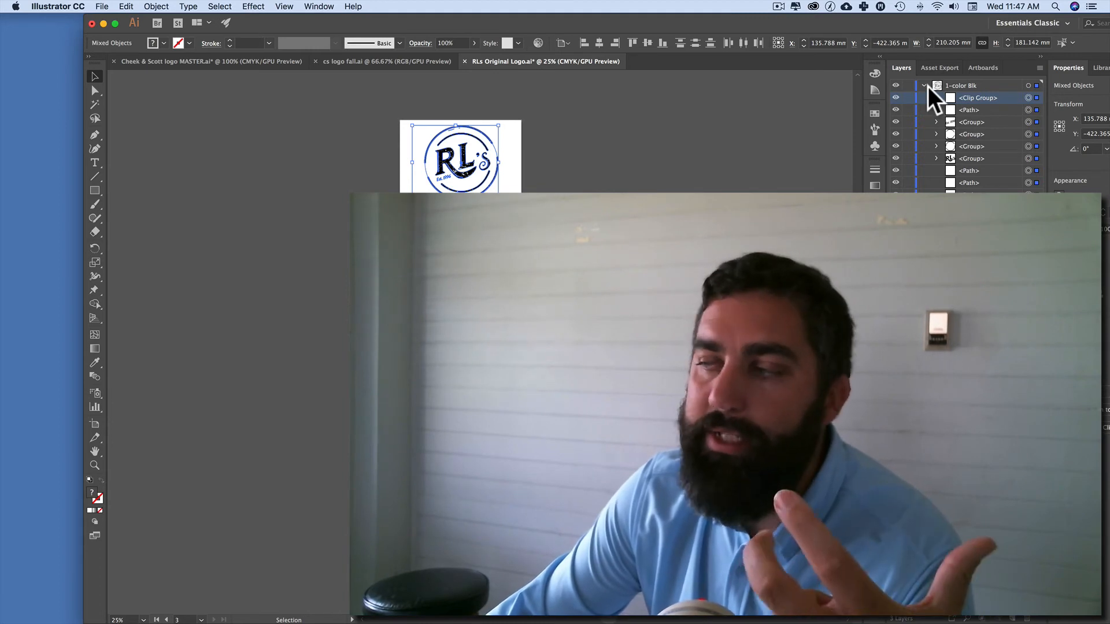
{"action": "left_click", "coordinate": [968, 159]}
{"action": "left_click", "coordinate": [896, 158]}
{"action": "left_click", "coordinate": [896, 159]}
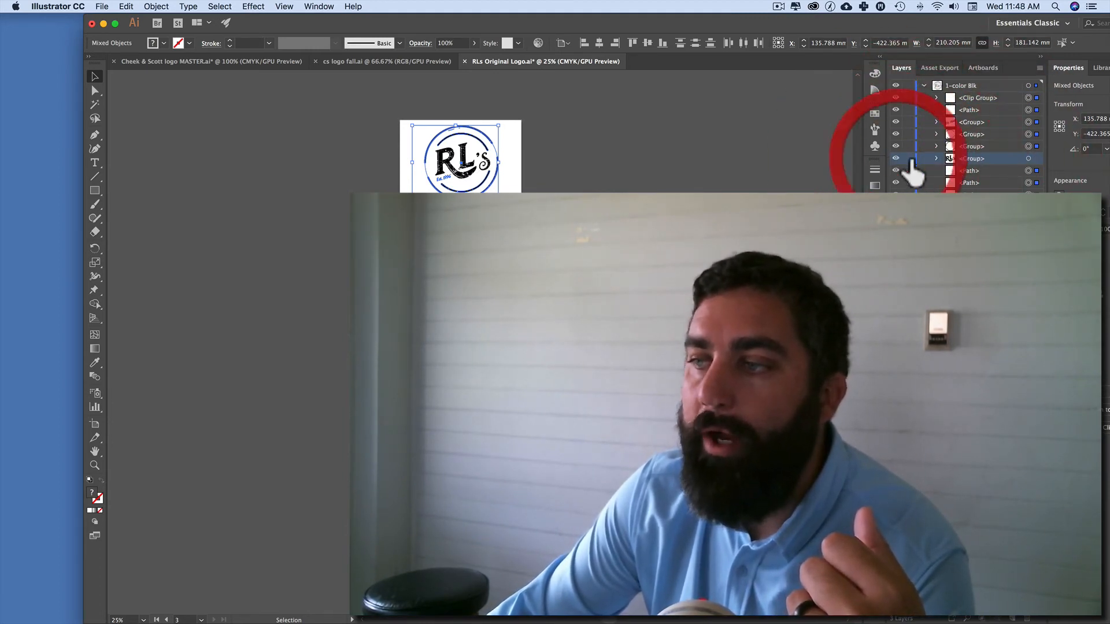
Step: Rename the lettering group in the 1-color Blk layer as "RL" and deselect the artwork
{"action": "double_click", "coordinate": [981, 161]}
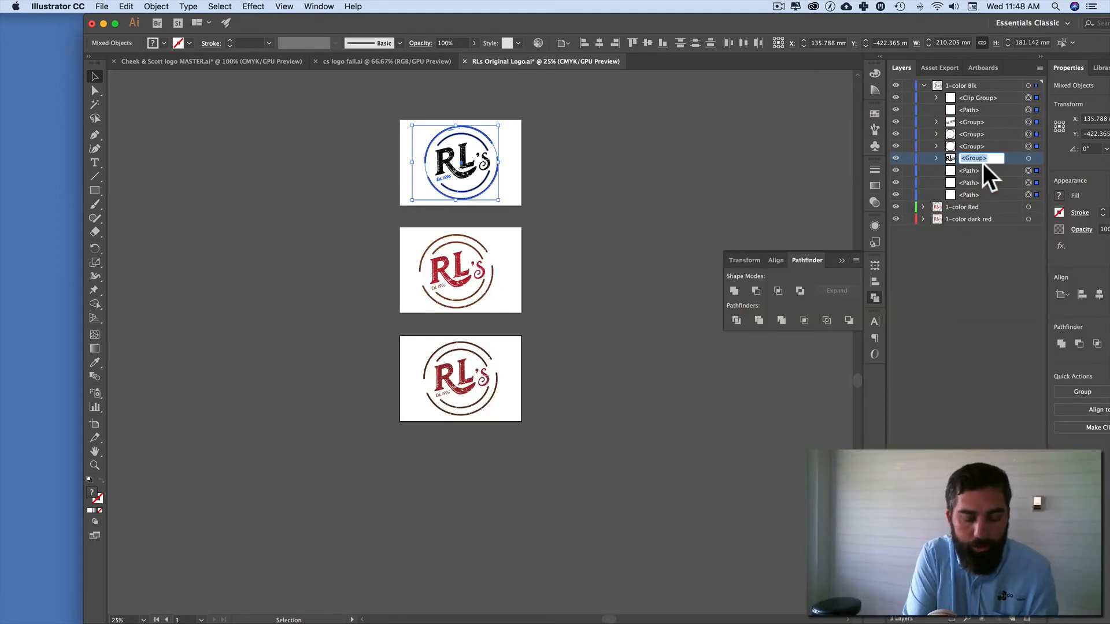
{"action": "type", "text": "RL"}
{"action": "key", "text": "Return"}
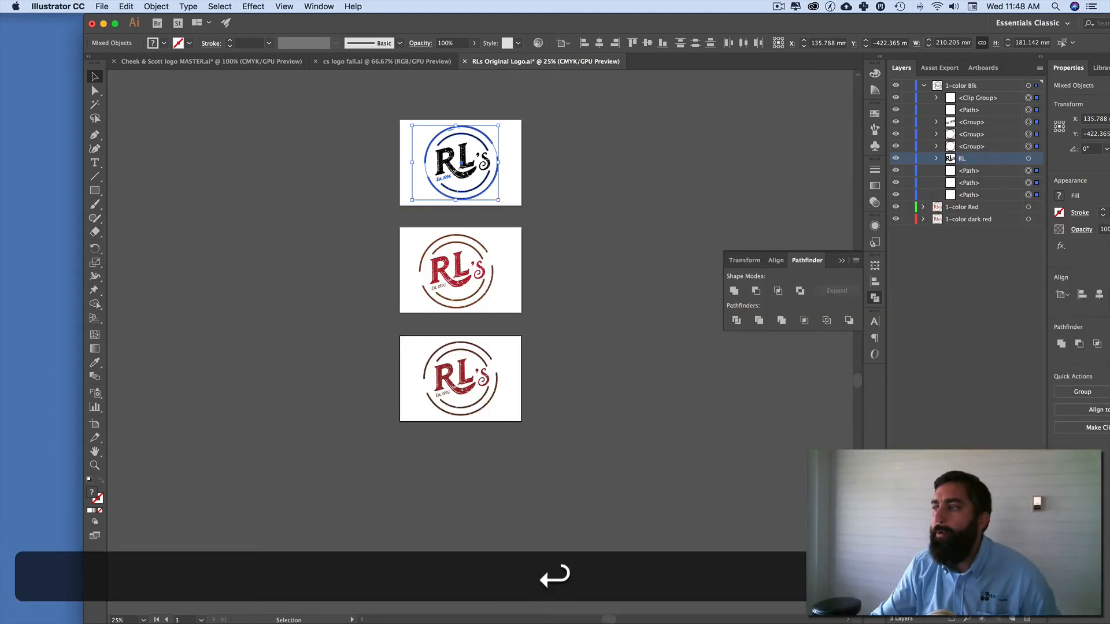
{"action": "left_click", "coordinate": [671, 131]}
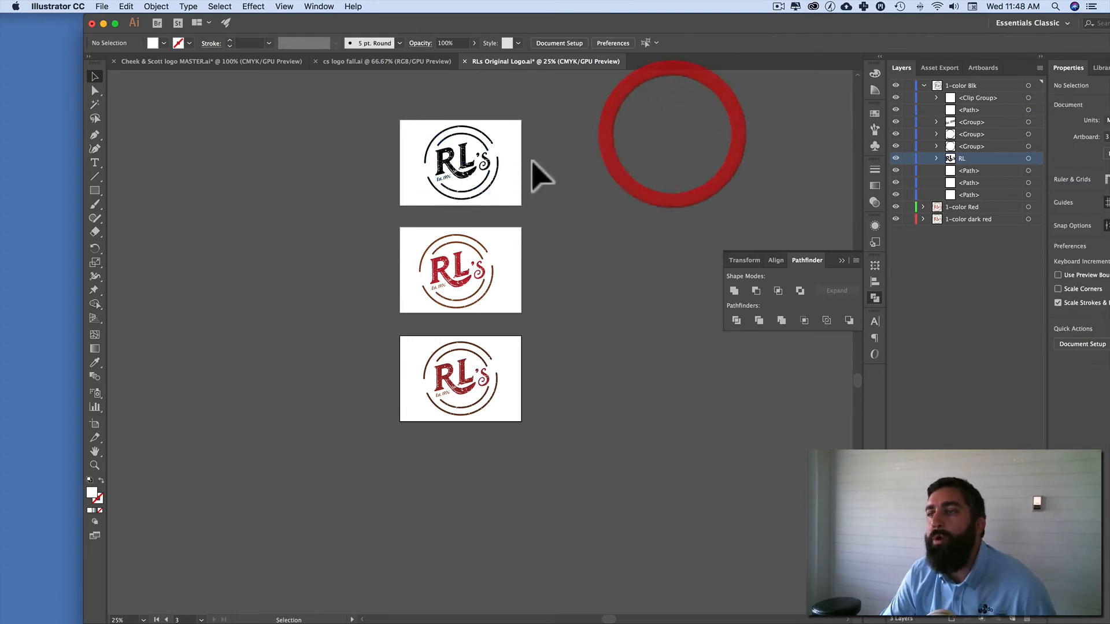
Step: Duplicate the 1-color Black artboard with its logo beside the original using the Artboard tool, and return to the Selection tool
{"action": "left_click", "coordinate": [95, 424]}
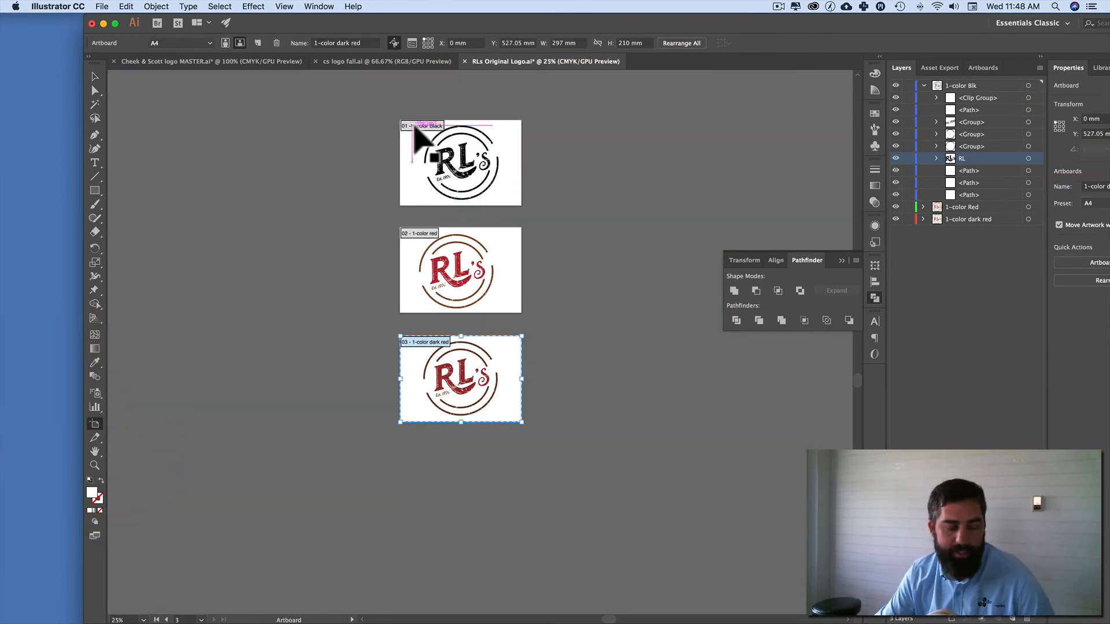
{"action": "left_click_drag", "start_coordinate": [415, 132], "coordinate": [597, 141]}
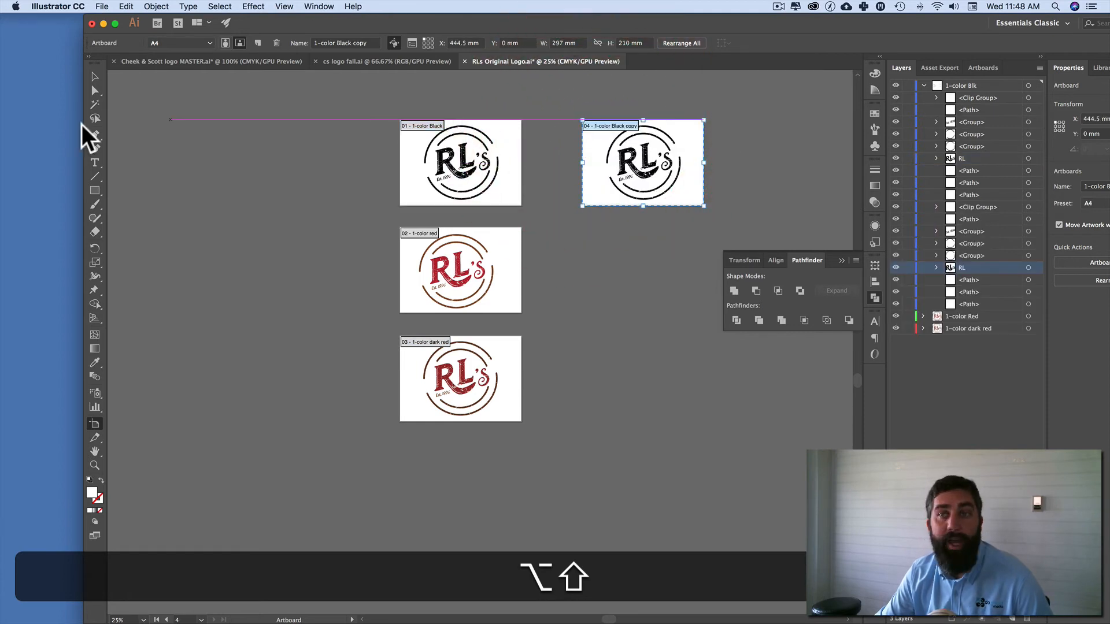
{"action": "left_click", "coordinate": [95, 77]}
{"action": "left_click", "coordinate": [595, 230]}
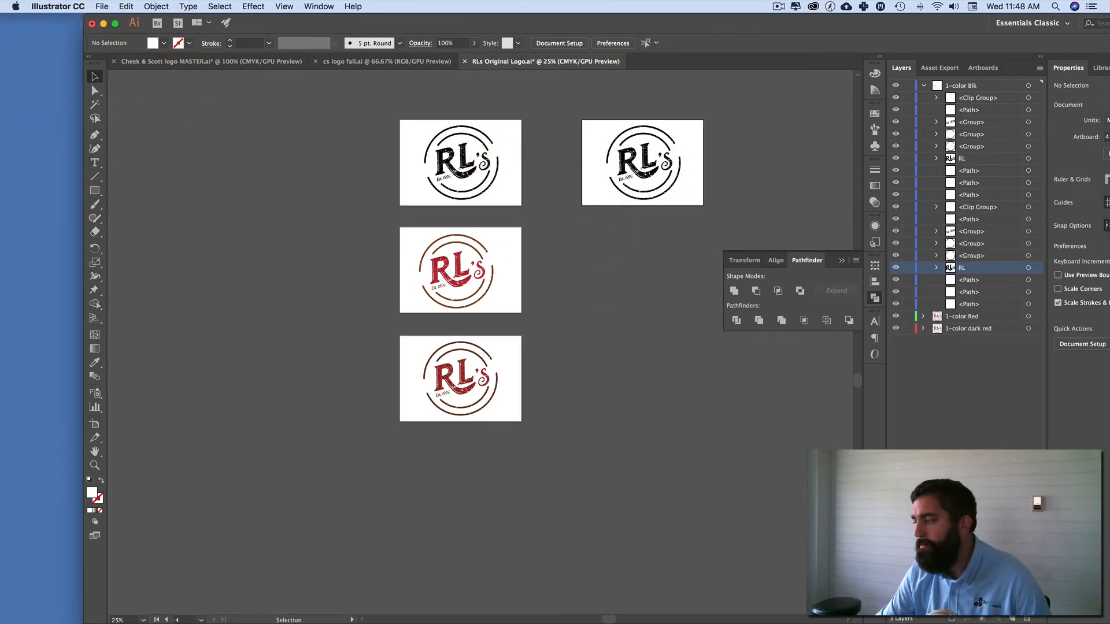
Step: Create a new layer above 1-color Blk and move the duplicated black logo's artwork onto it
{"action": "left_click", "coordinate": [1014, 618]}
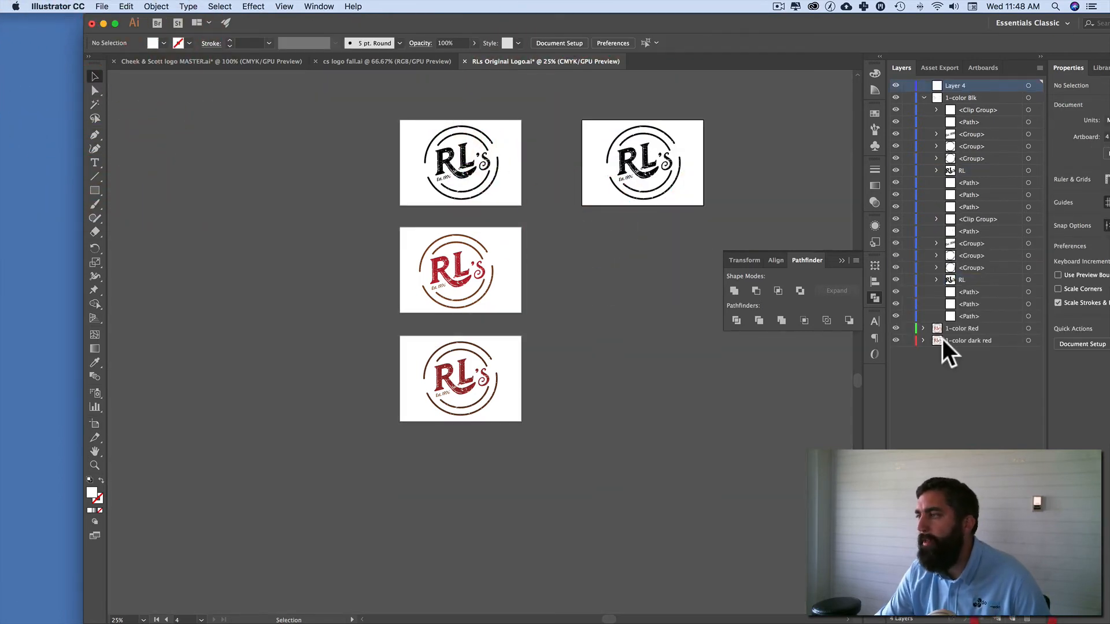
{"action": "left_click", "coordinate": [923, 98]}
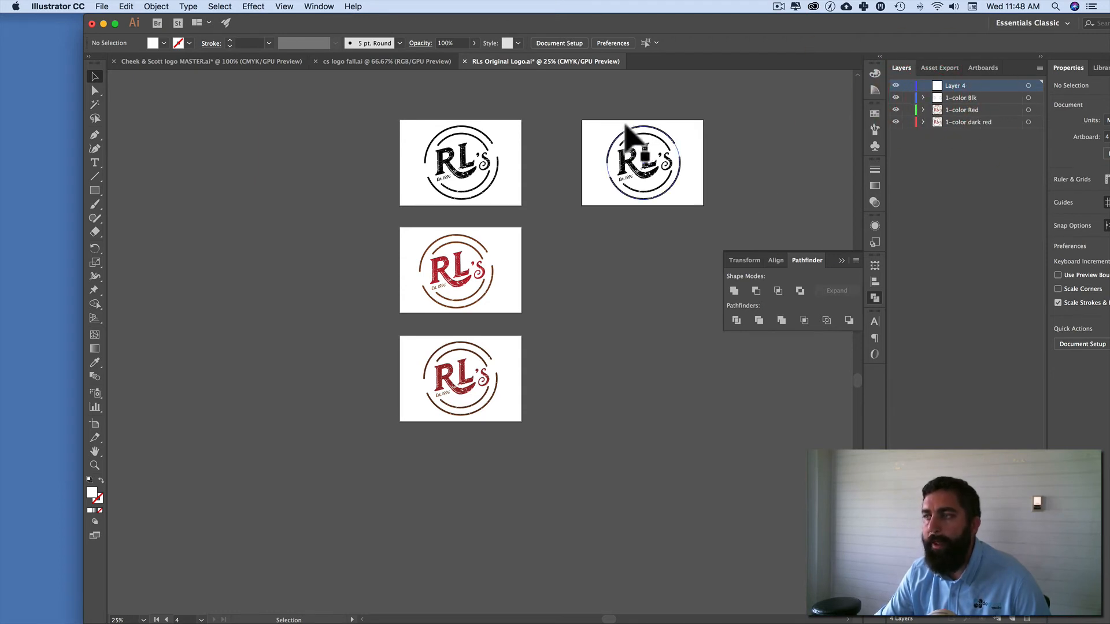
{"action": "left_click_drag", "start_coordinate": [579, 106], "coordinate": [718, 207]}
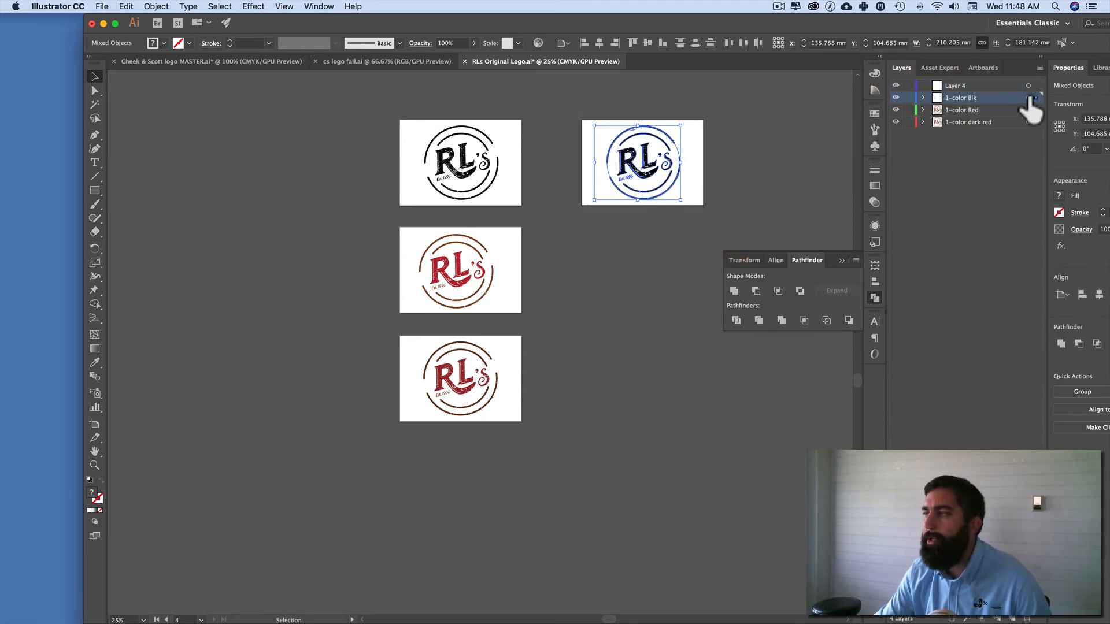
{"action": "left_click_drag", "start_coordinate": [1036, 98], "coordinate": [1036, 86]}
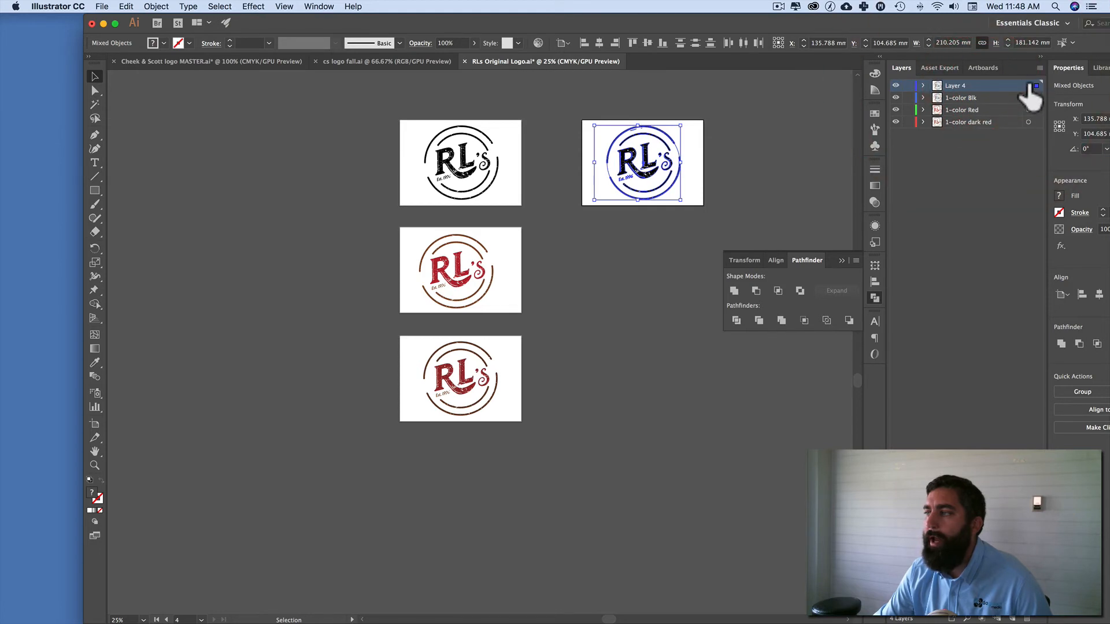
Step: Rename the new layer holding the duplicated logo as "RL isolation"
{"action": "double_click", "coordinate": [951, 86]}
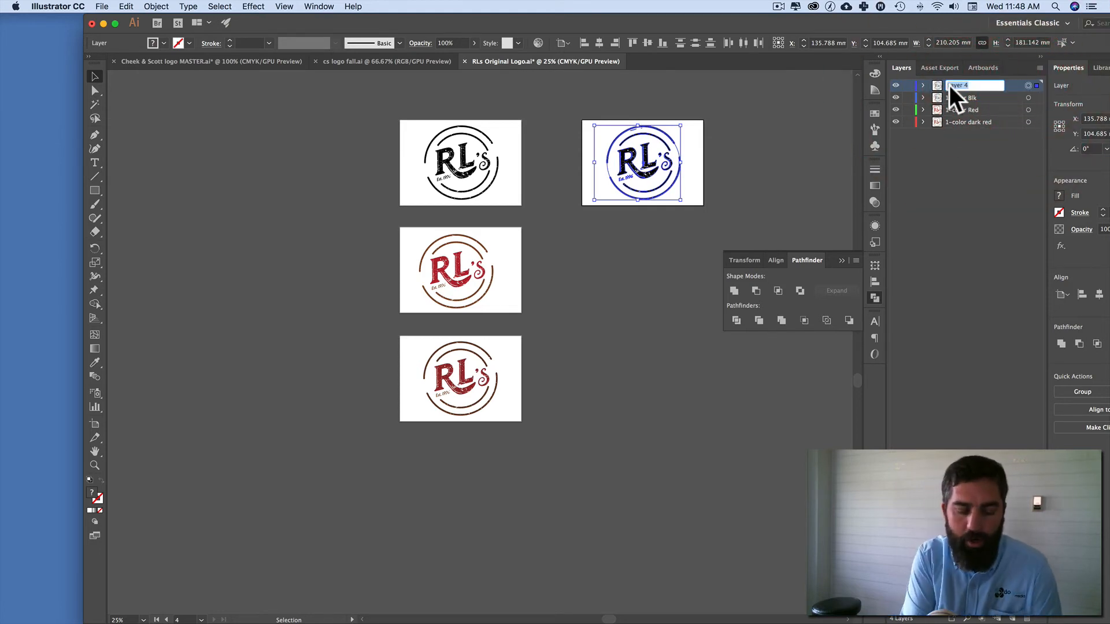
{"action": "type", "text": "RL iso"}
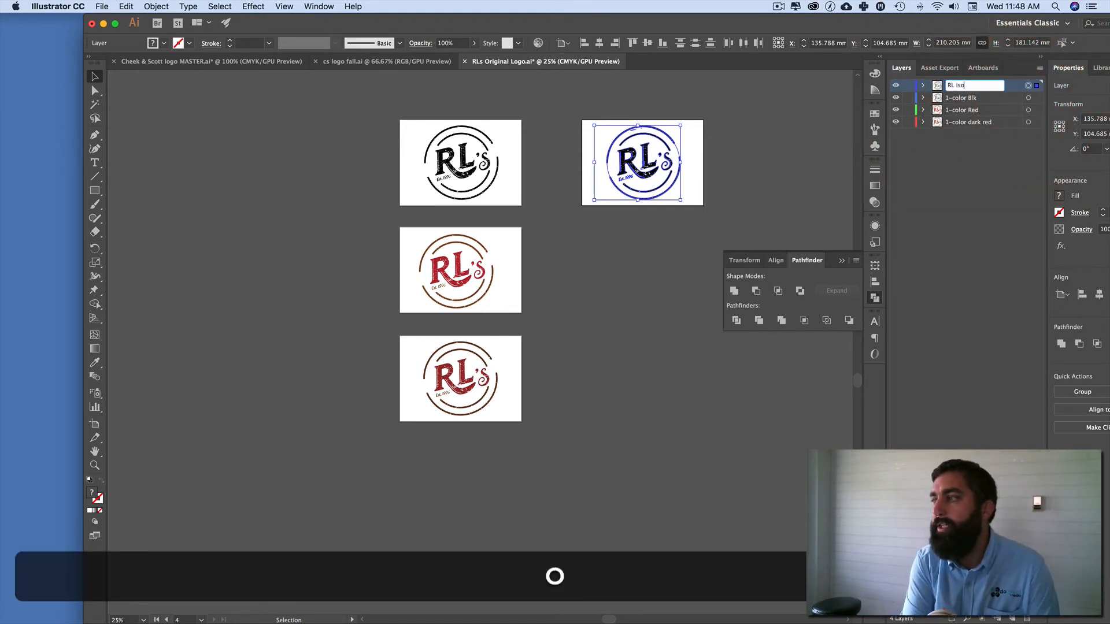
{"action": "type", "text": "lation"}
{"action": "key", "text": "Return"}
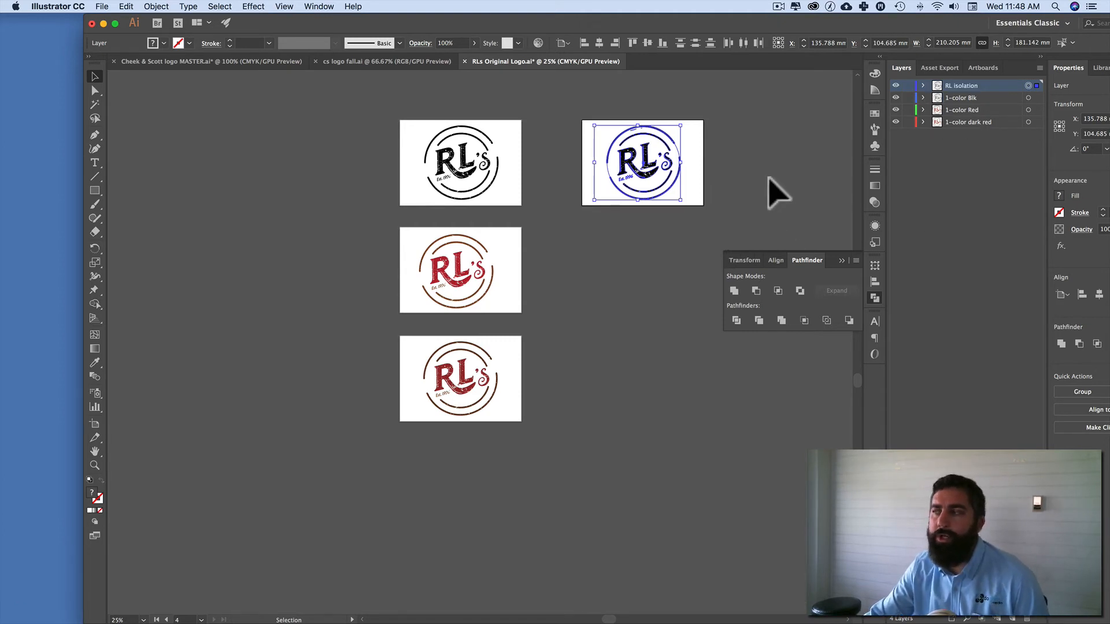
Step: Hide the RL lettering in the RL isolation layer and group the duplicate logo's remaining circle and date artwork
{"action": "left_click", "coordinate": [923, 86]}
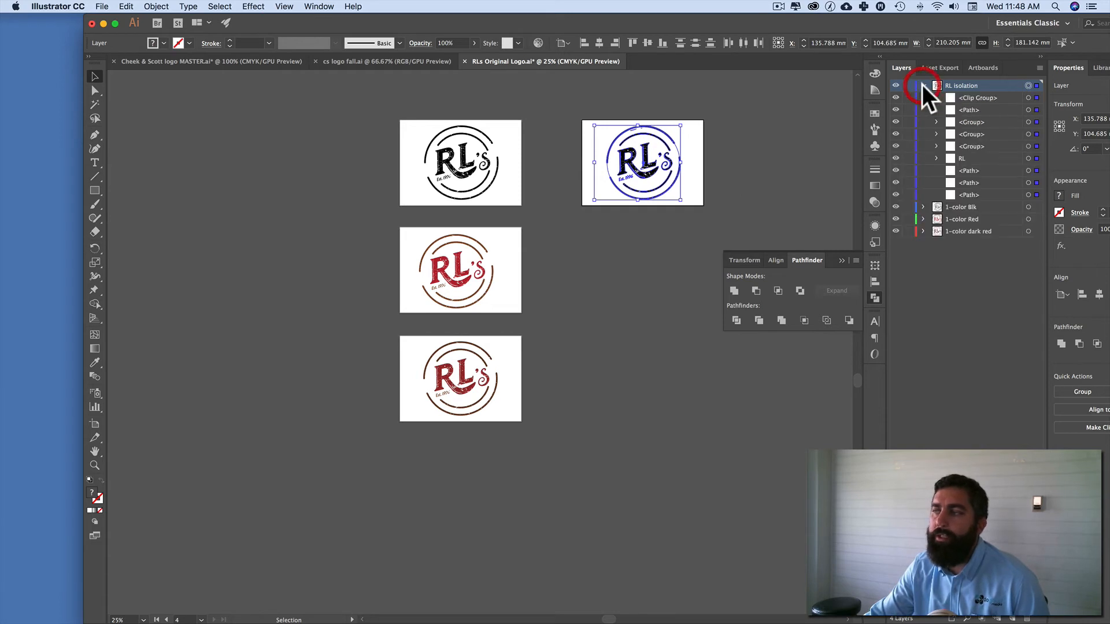
{"action": "left_click", "coordinate": [960, 158]}
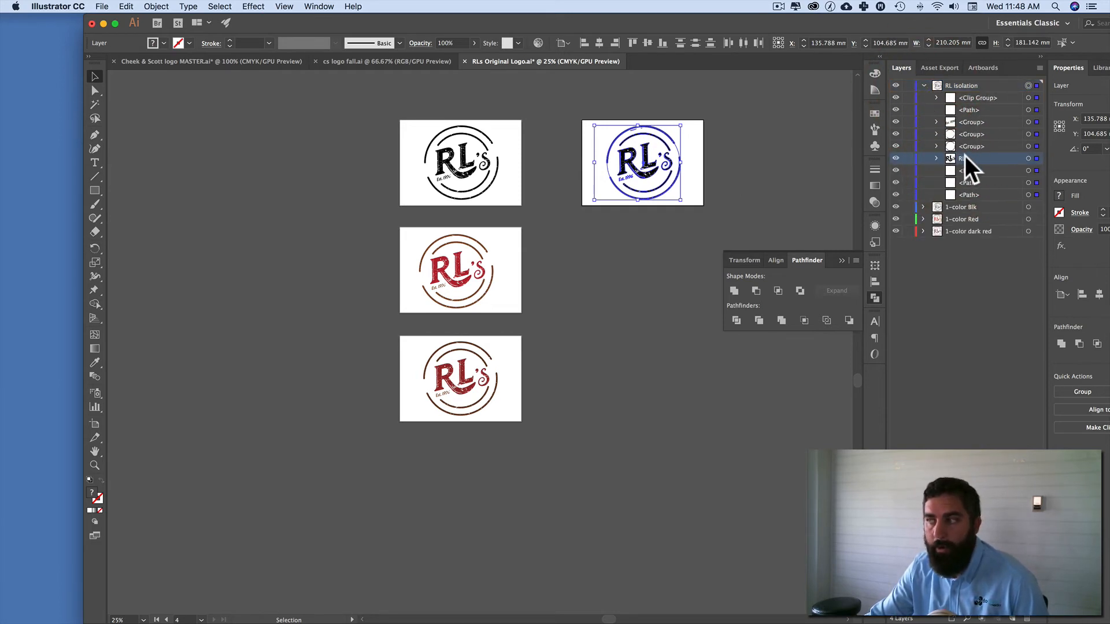
{"action": "left_click", "coordinate": [1028, 158]}
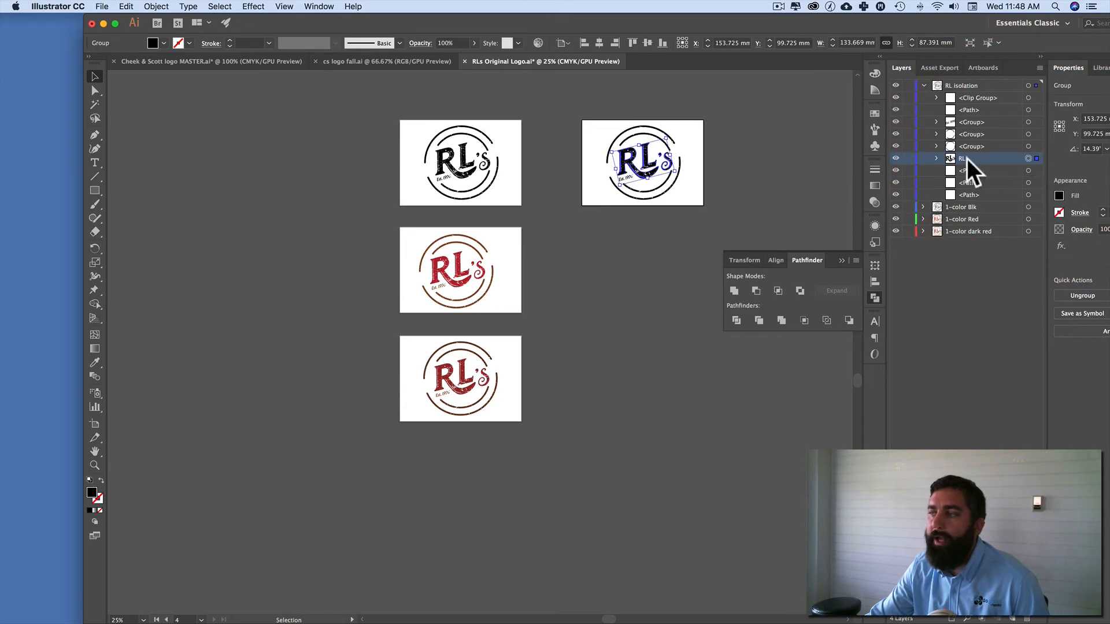
{"action": "left_click", "coordinate": [897, 158]}
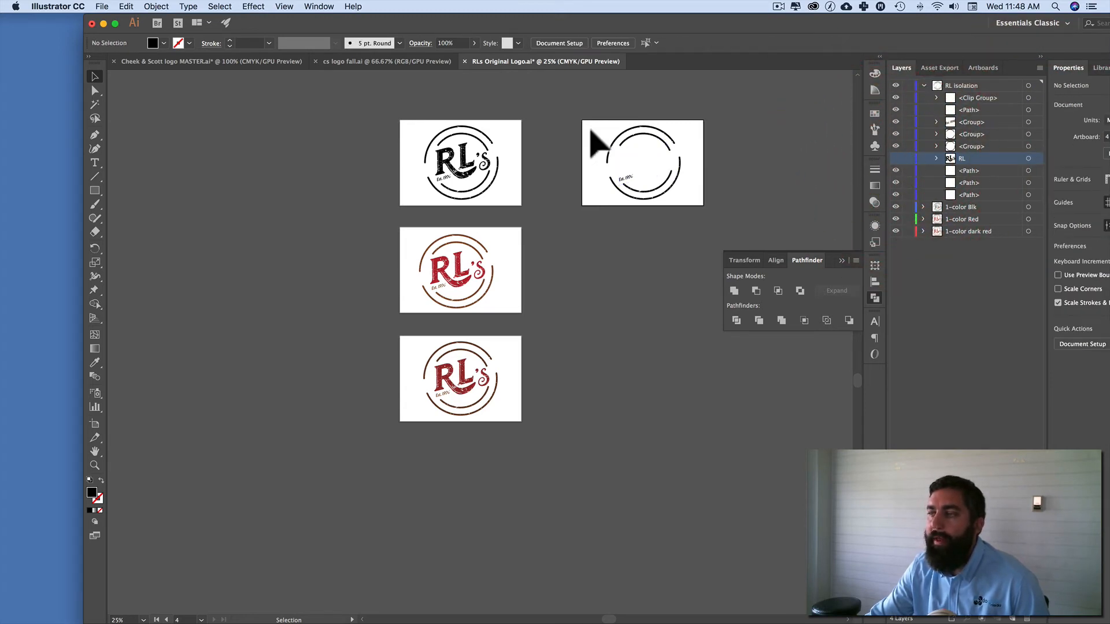
{"action": "left_click_drag", "start_coordinate": [593, 125], "coordinate": [689, 214]}
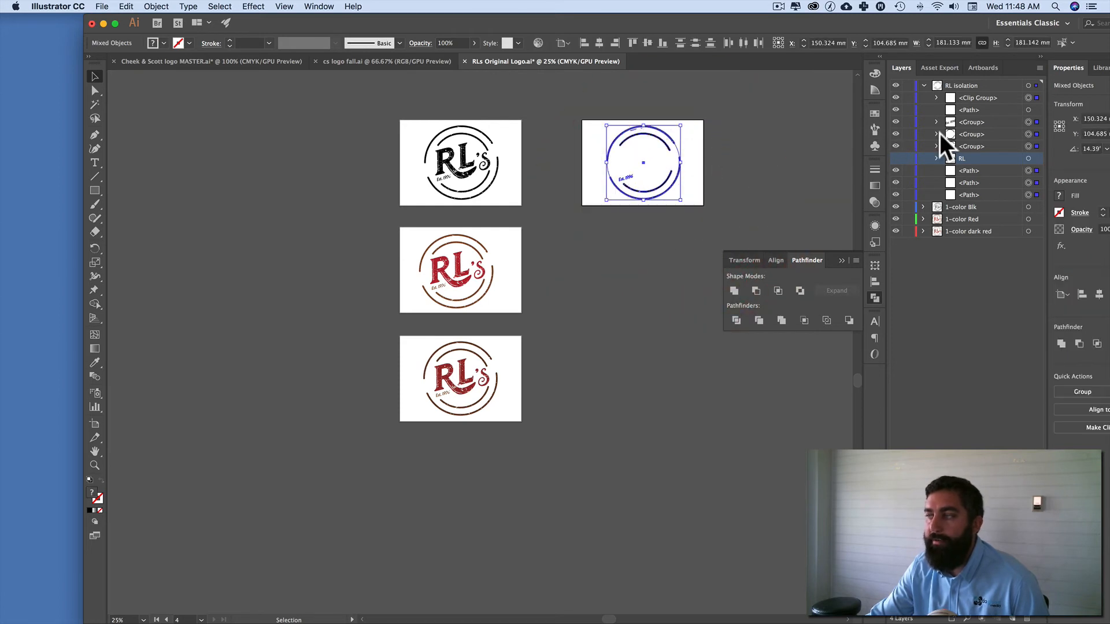
{"action": "key", "text": "super+g"}
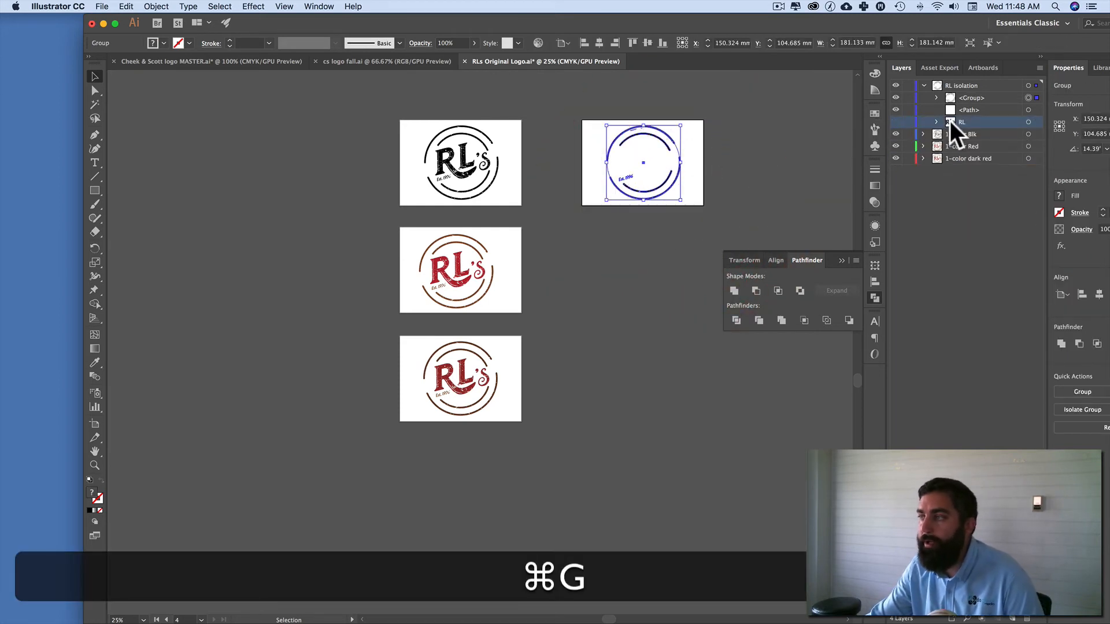
Step: Hide and reshow the loose path and the new group in RL isolation to check what each one contains
{"action": "left_click", "coordinate": [897, 108]}
{"action": "left_click", "coordinate": [897, 108]}
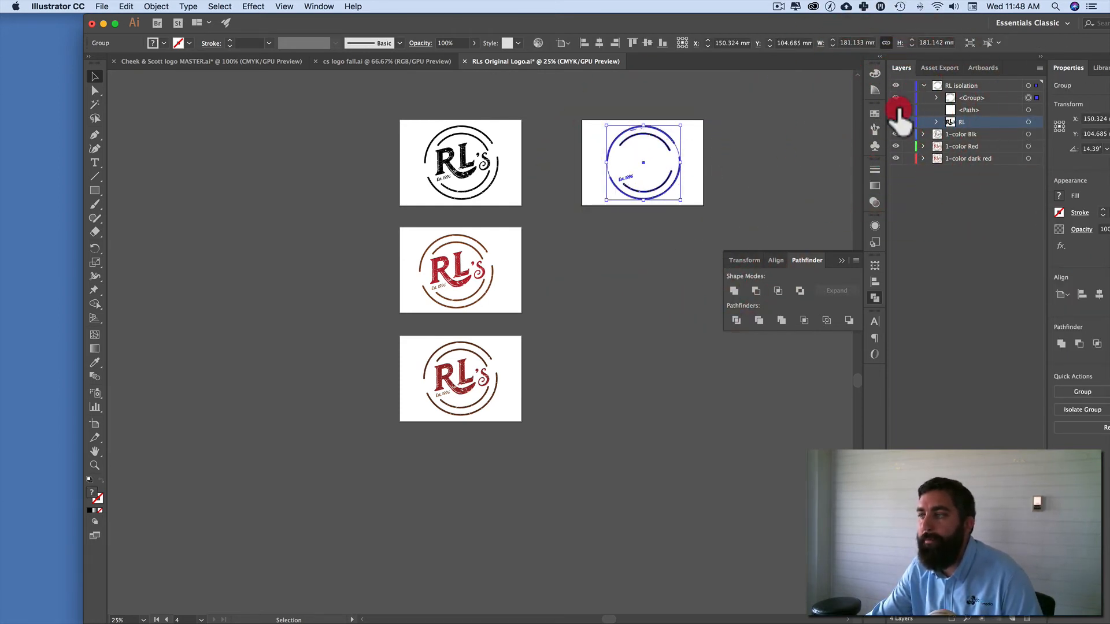
{"action": "left_click", "coordinate": [896, 98]}
{"action": "left_click", "coordinate": [896, 98]}
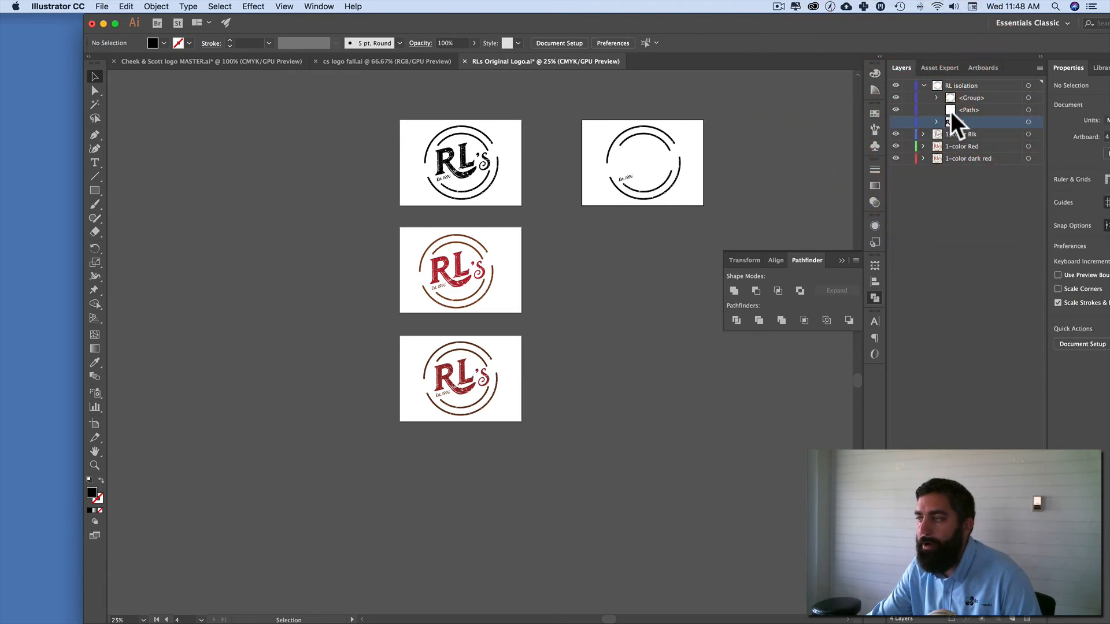
Step: Show the RL lettering and hide the circle-and-date group in the RL isolation layer, with nothing selected
{"action": "left_click", "coordinate": [1028, 97]}
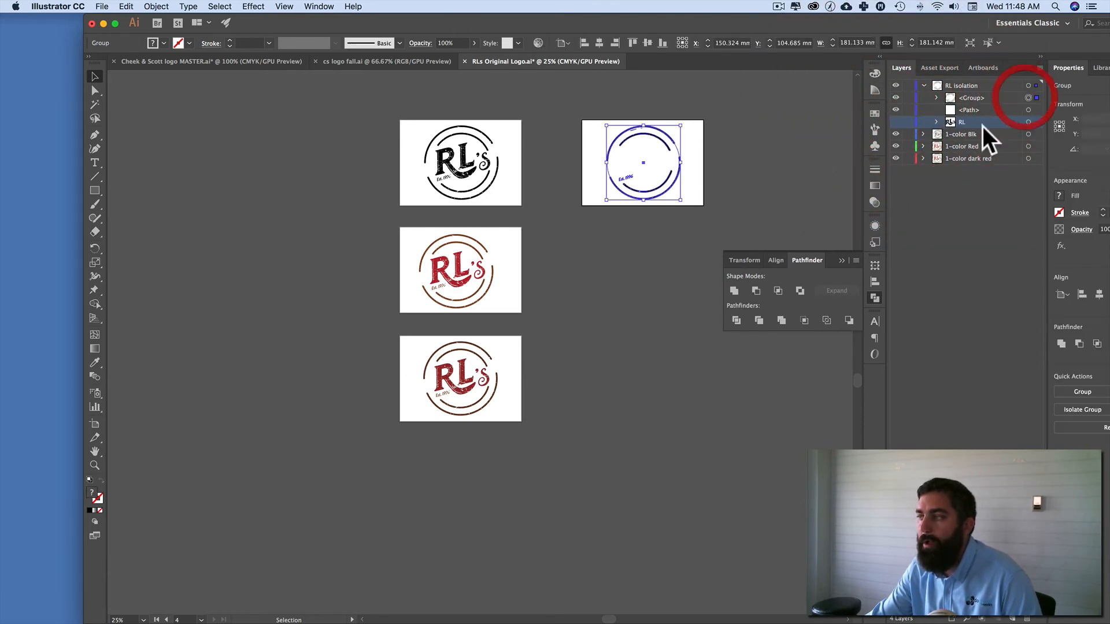
{"action": "left_click", "coordinate": [896, 122]}
{"action": "left_click", "coordinate": [896, 97]}
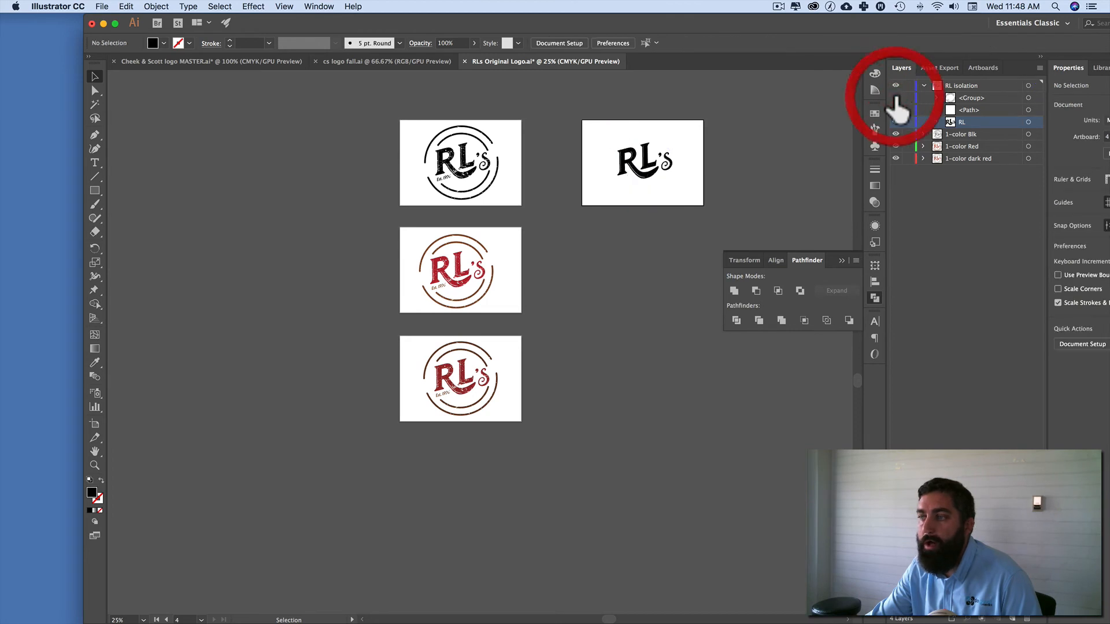
{"action": "left_click", "coordinate": [759, 147]}
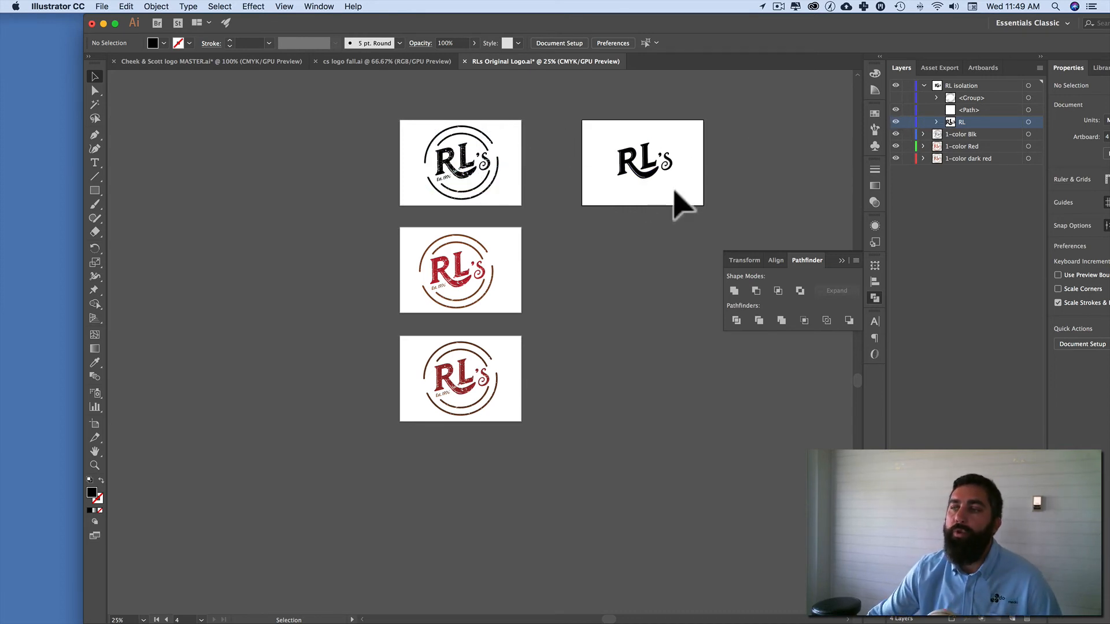
Step: Examine the isolated RL's lettering up close and compare its texture with the original black logo
{"action": "left_click", "coordinate": [722, 160]}
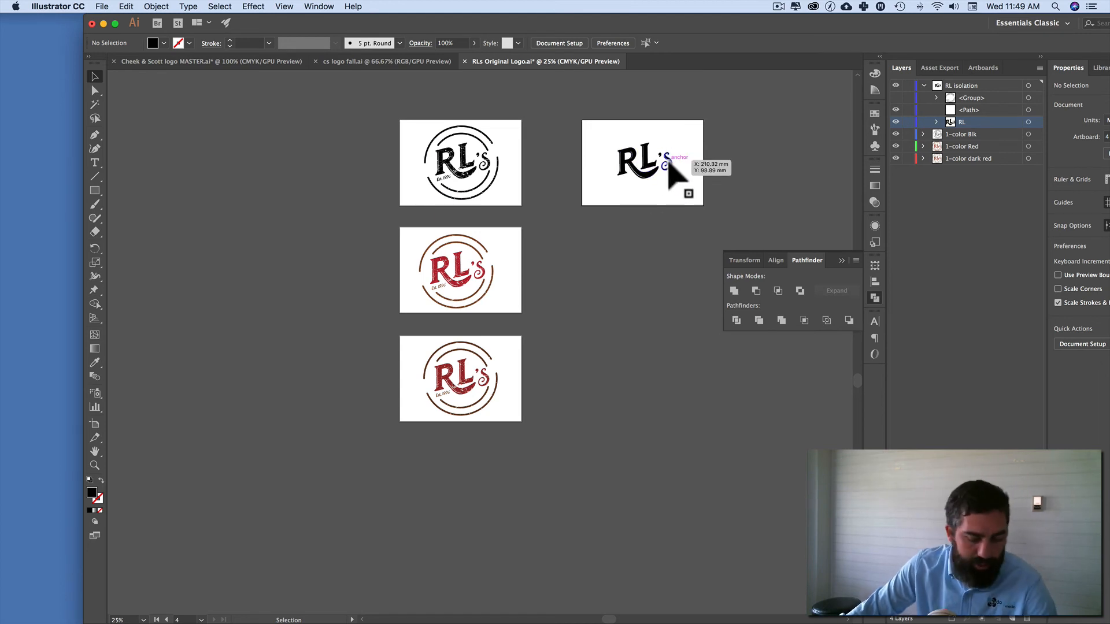
{"action": "key", "text": "super+equal"}
{"action": "key", "text": "super+equal"}
{"action": "scroll", "coordinate": [688, 179], "scroll_direction": "right", "scroll_amount": 5}
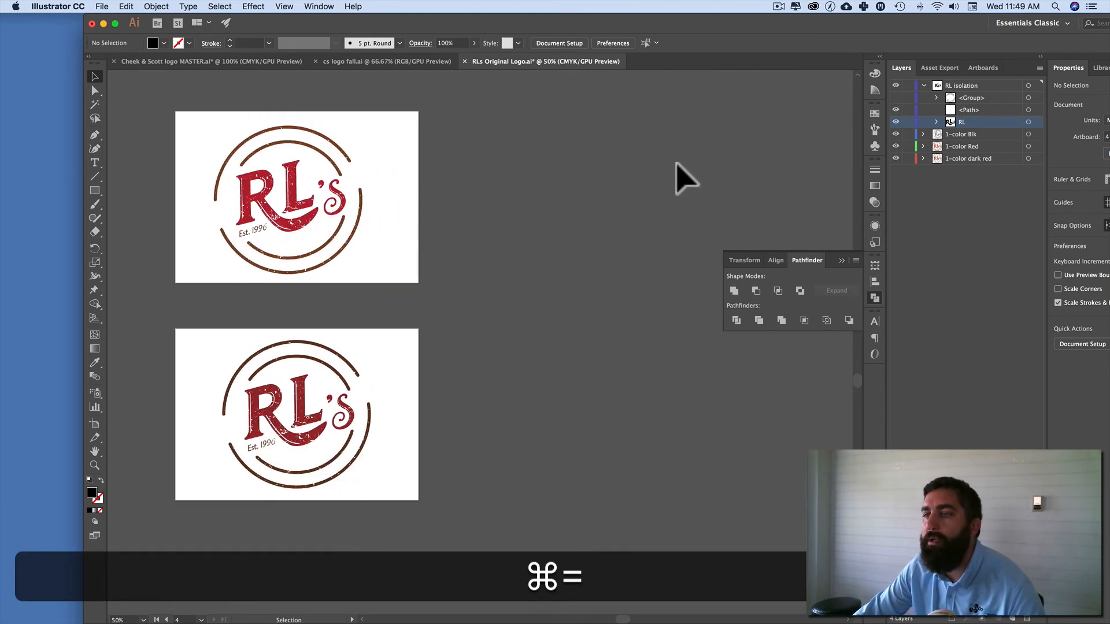
{"action": "scroll", "coordinate": [688, 179], "scroll_direction": "up", "scroll_amount": 5}
{"action": "scroll", "coordinate": [678, 166], "scroll_direction": "up", "scroll_amount": 5}
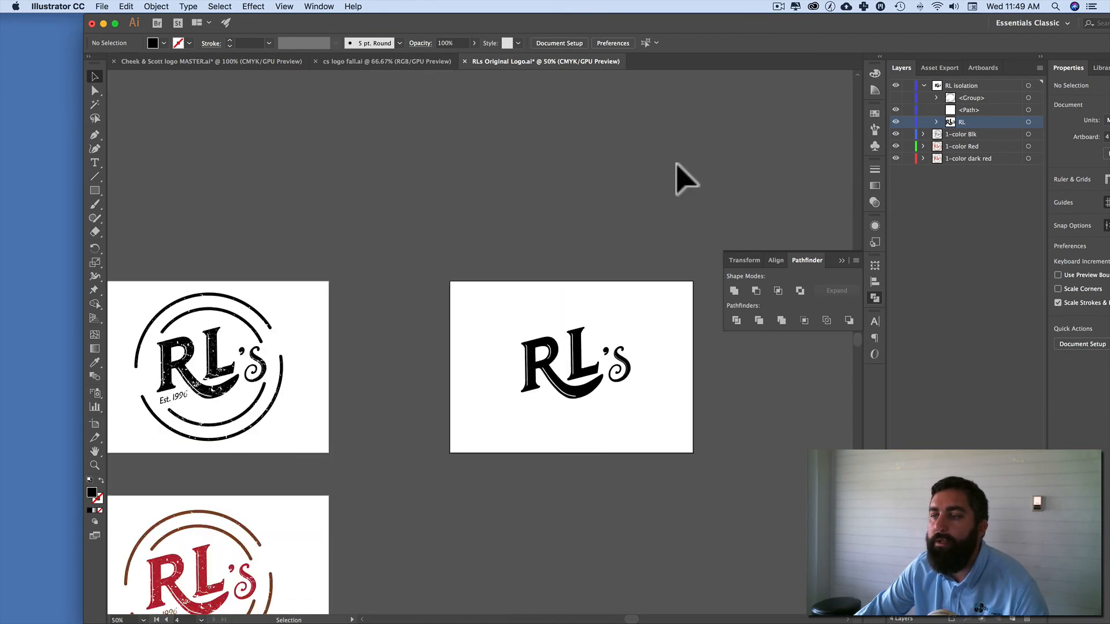
{"action": "key", "text": "super+equal"}
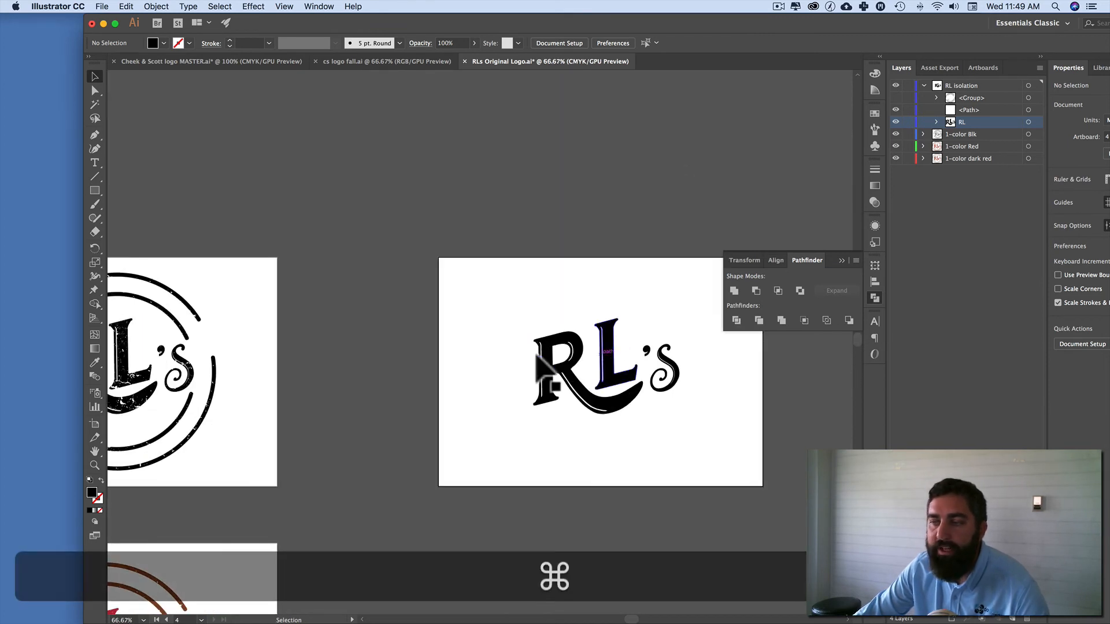
{"action": "scroll", "coordinate": [165, 384], "scroll_direction": "left", "scroll_amount": 4}
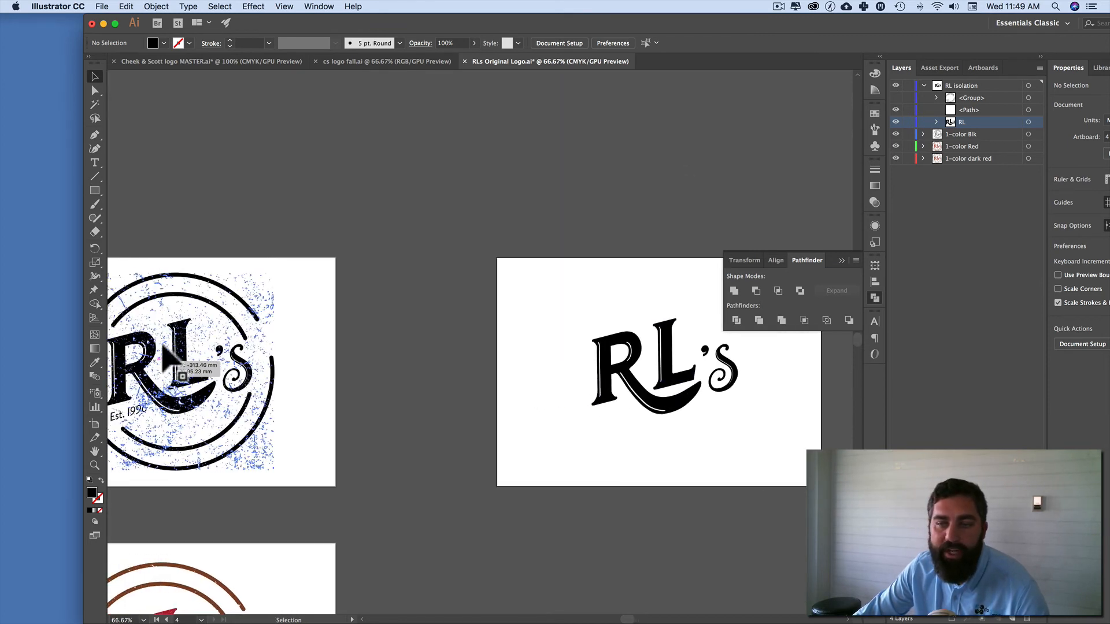
{"action": "left_click", "coordinate": [390, 224]}
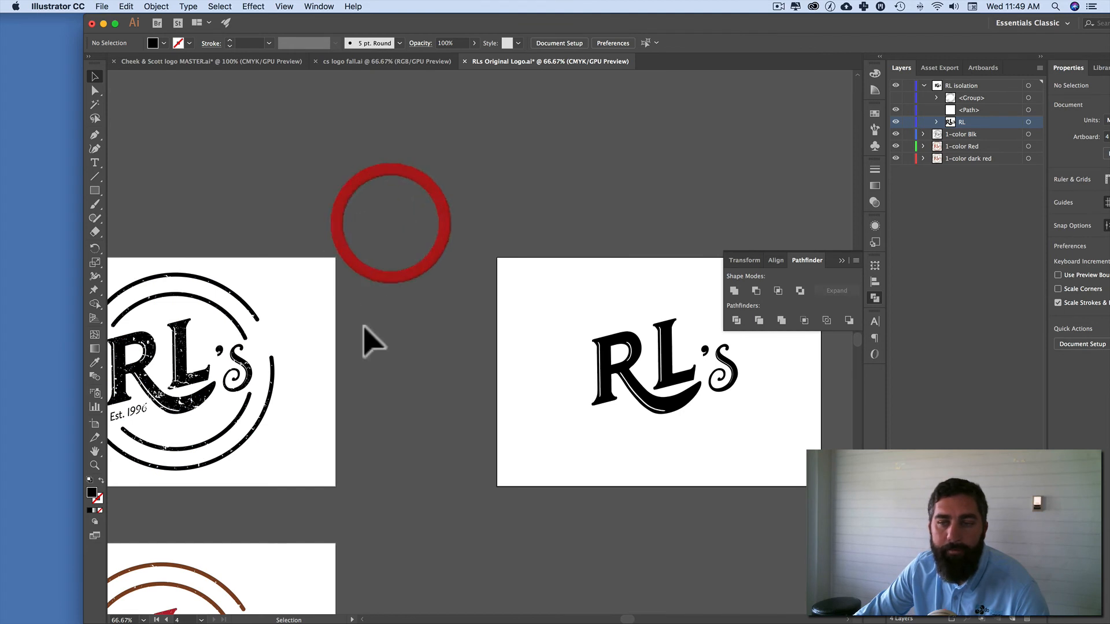
{"action": "left_click", "coordinate": [622, 185]}
{"action": "scroll", "coordinate": [664, 231], "scroll_direction": "down", "scroll_amount": 2}
{"action": "scroll", "coordinate": [665, 232], "scroll_direction": "right", "scroll_amount": 2}
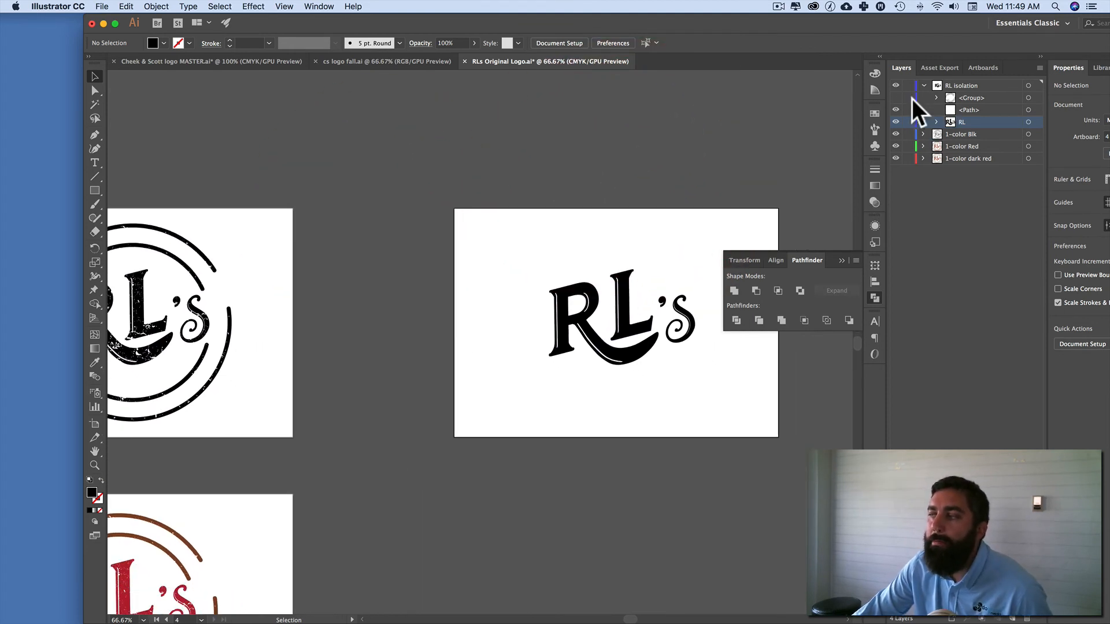
Step: Show the hidden group in the RL isolation layer again and rename it as "Circle"
{"action": "left_click", "coordinate": [895, 97]}
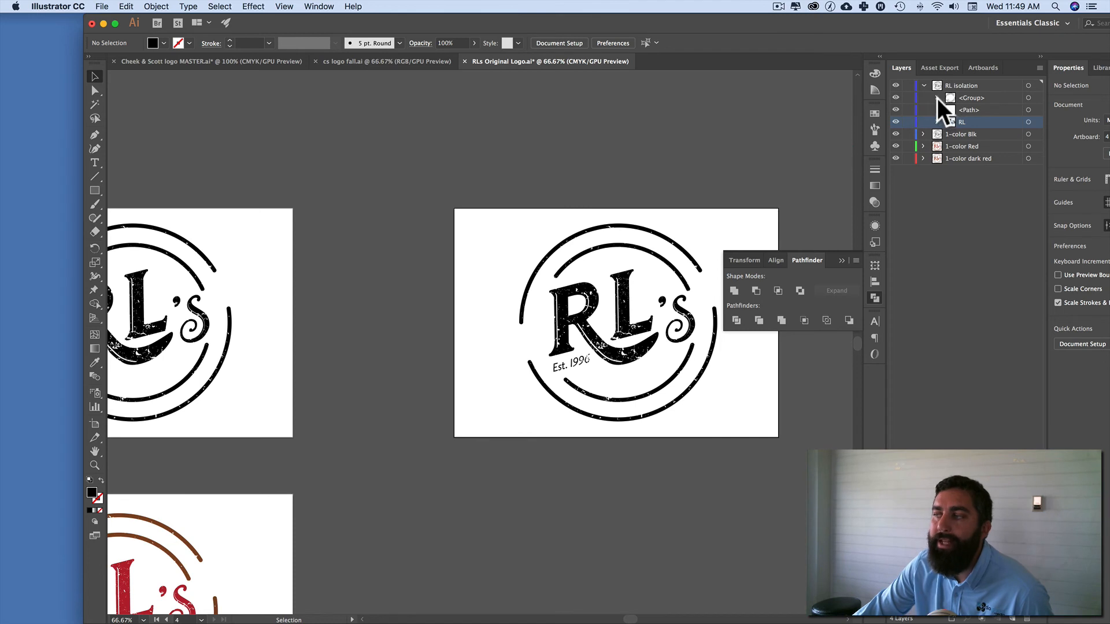
{"action": "double_click", "coordinate": [972, 99]}
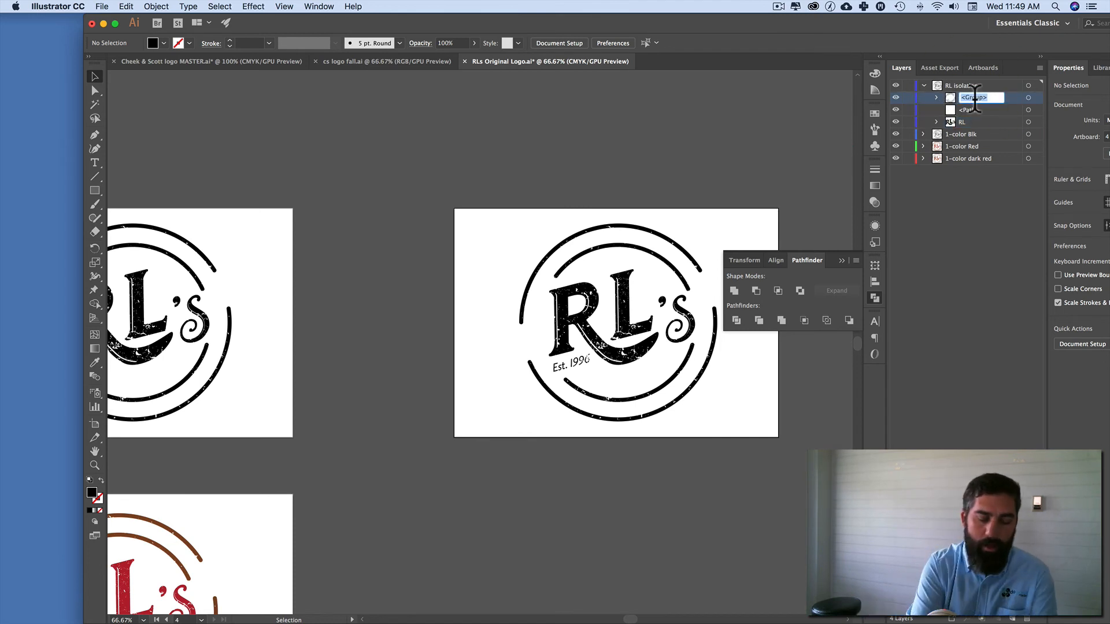
{"action": "type", "text": "Cicr"}
{"action": "key", "text": "BackSpace"}
{"action": "key", "text": "BackSpace"}
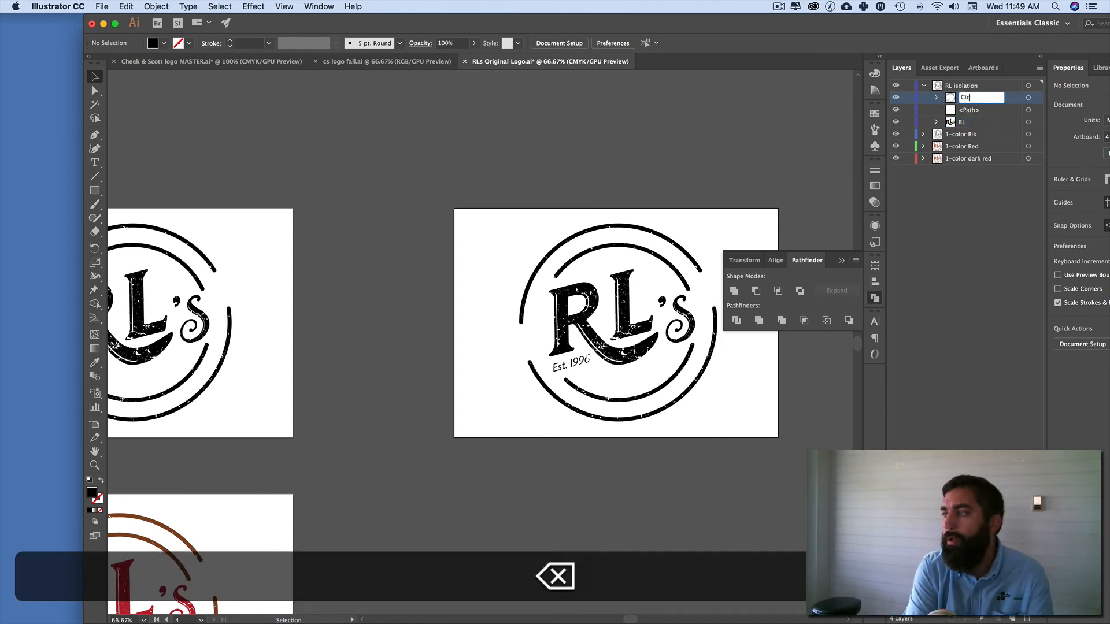
{"action": "type", "text": "rcle"}
{"action": "key", "text": "Return"}
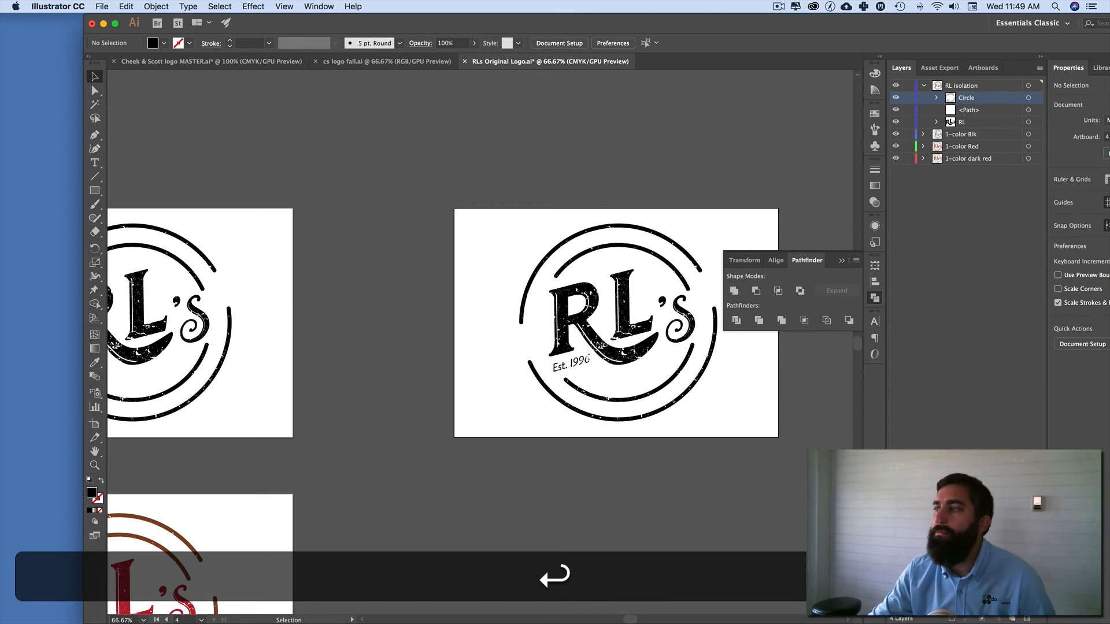
Step: Expand the Circle group and select its clip group to check which artwork it contains, then clear the selection
{"action": "left_click", "coordinate": [937, 98]}
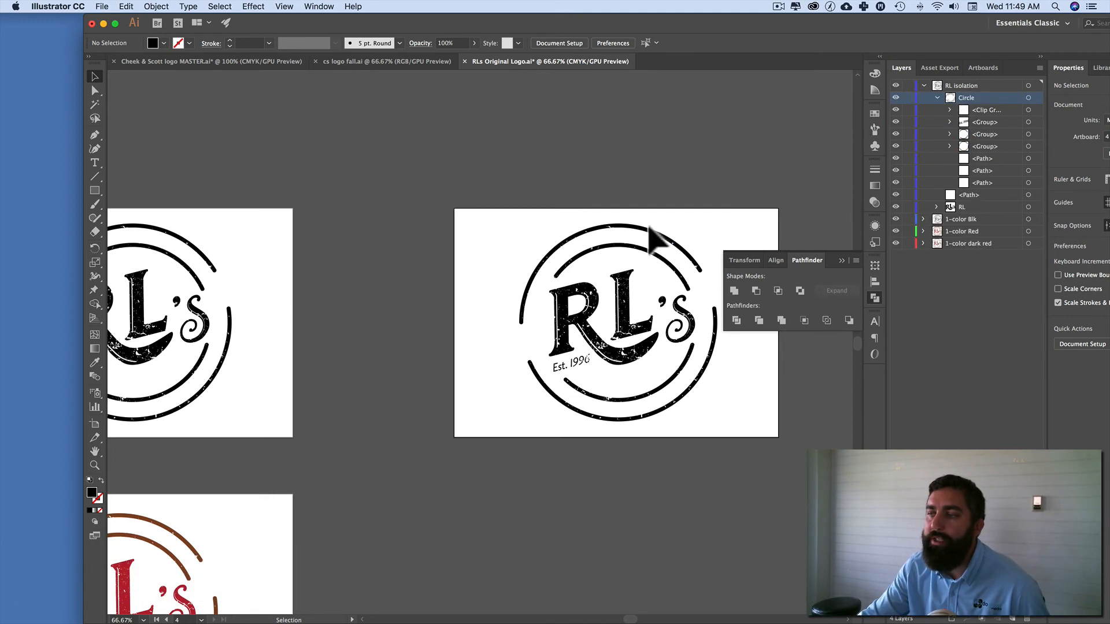
{"action": "left_click", "coordinate": [1029, 110]}
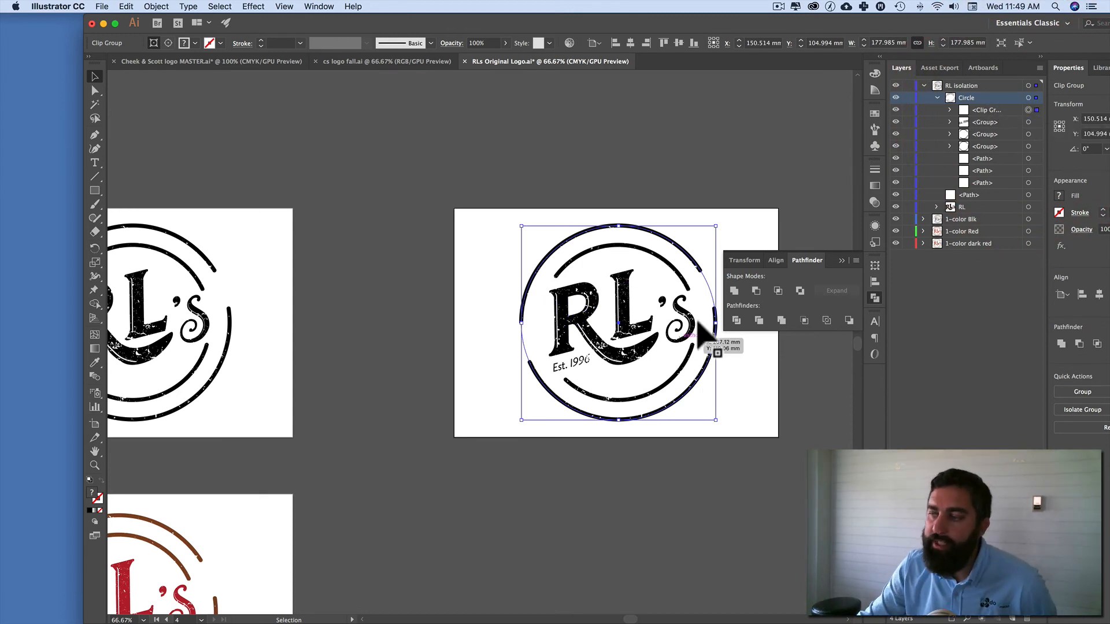
{"action": "scroll", "coordinate": [537, 363], "scroll_direction": "up", "scroll_amount": 1}
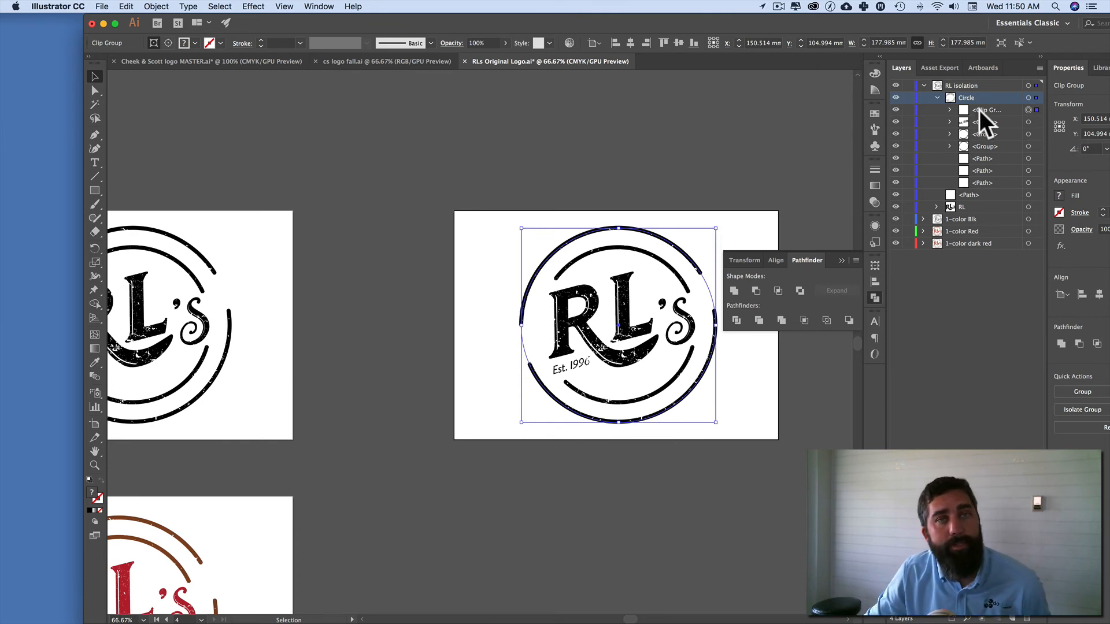
{"action": "left_click", "coordinate": [432, 176]}
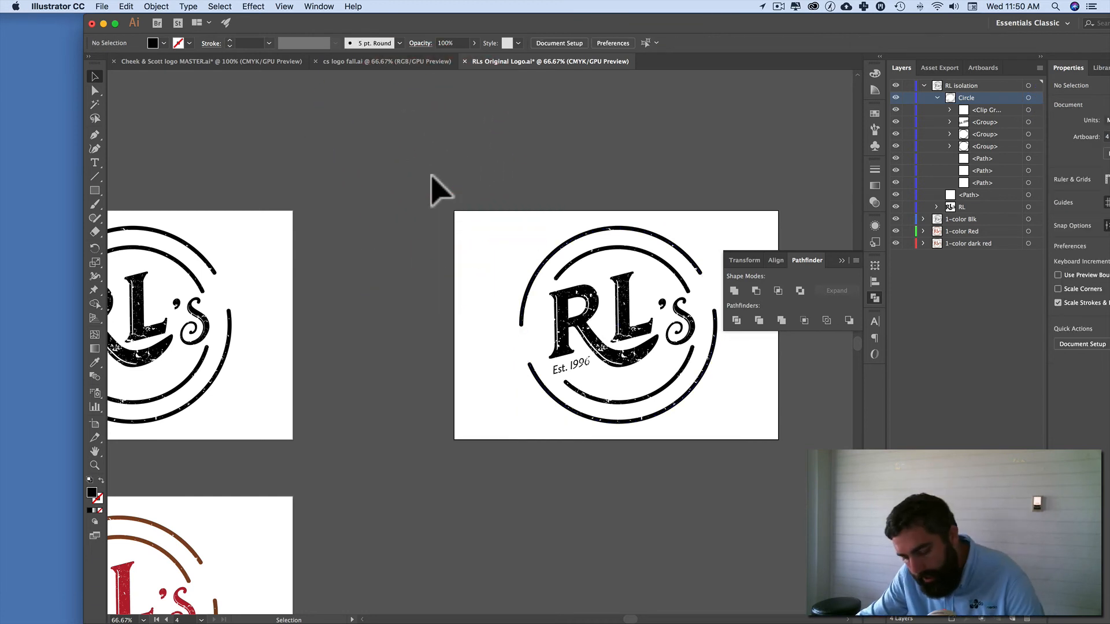
Step: Collapse the RL isolation layer so that only the top-level layers are listed, with all four artboards in view
{"action": "key", "text": "super+minus"}
{"action": "key", "text": "super+minus"}
{"action": "key", "text": "super+minus"}
{"action": "scroll", "coordinate": [475, 255], "scroll_direction": "down", "scroll_amount": 5}
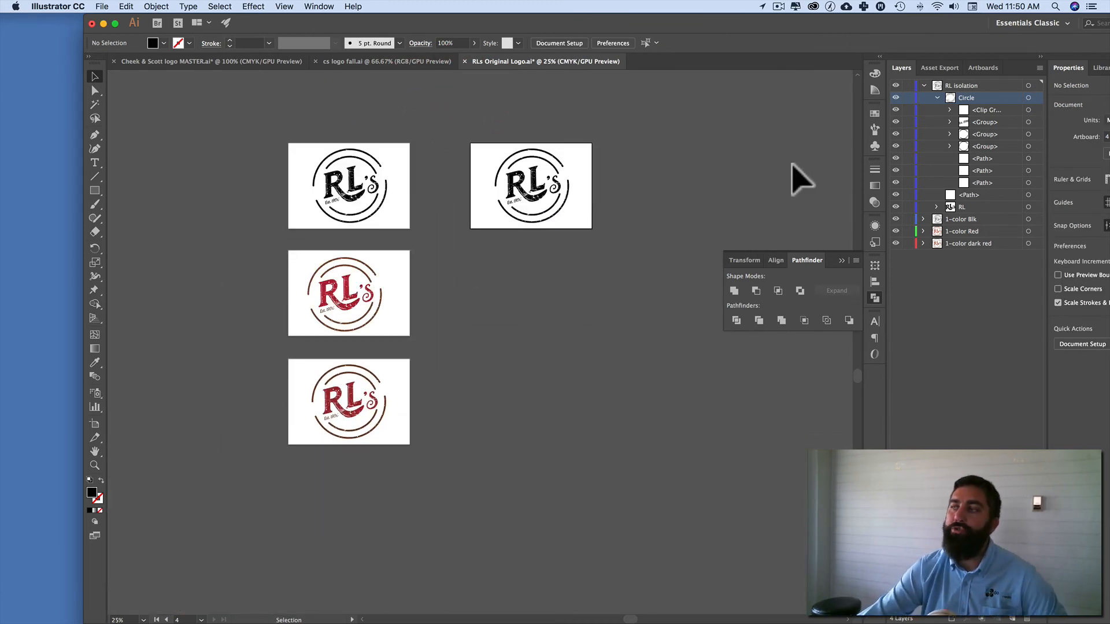
{"action": "left_click", "coordinate": [924, 86]}
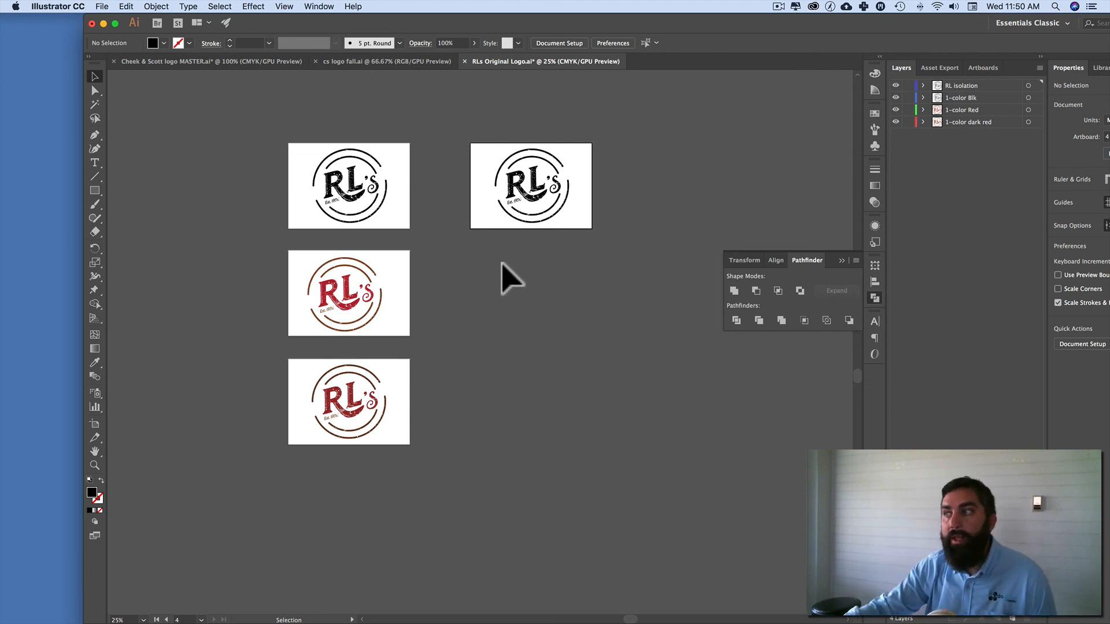
{"action": "left_click", "coordinate": [923, 122]}
{"action": "left_click", "coordinate": [923, 122]}
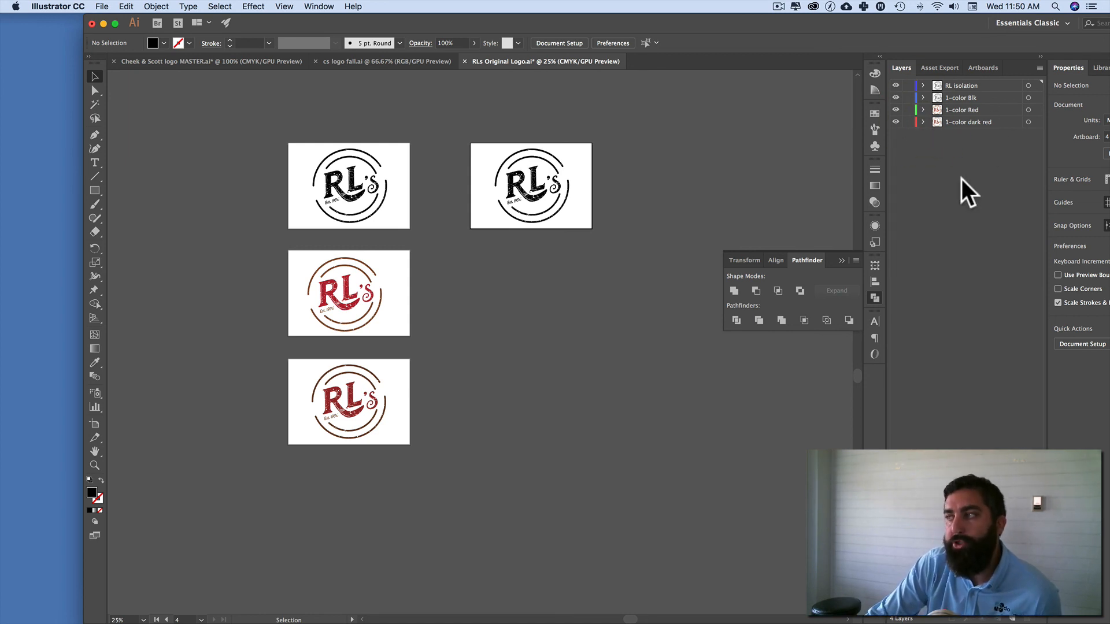
{"action": "left_click", "coordinate": [473, 253]}
{"action": "left_click_drag", "start_coordinate": [285, 135], "coordinate": [433, 459]}
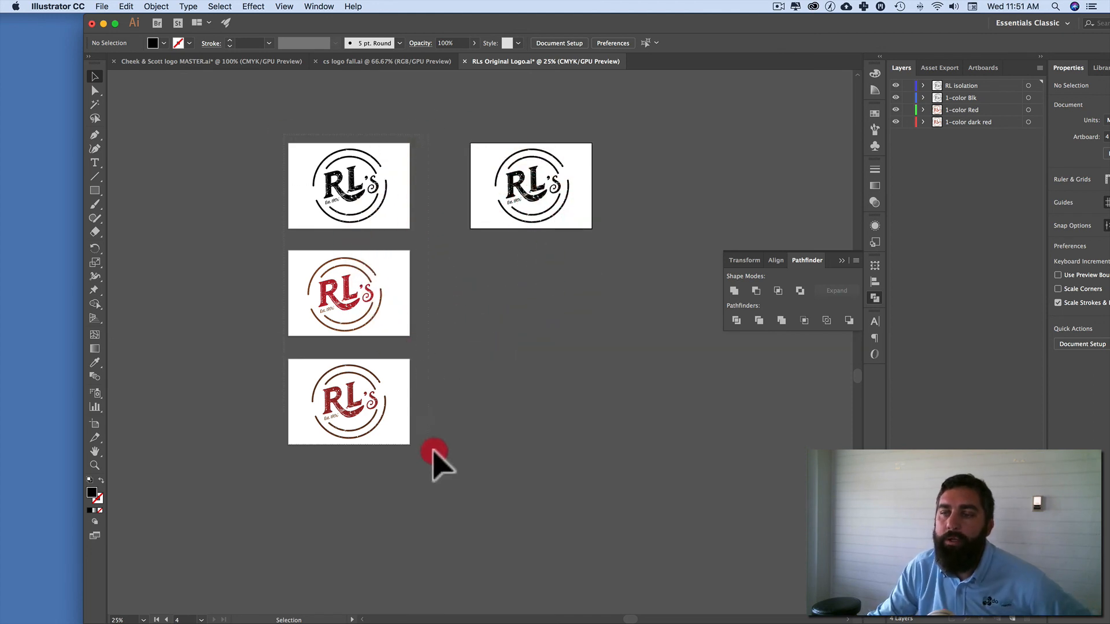
{"action": "left_click", "coordinate": [488, 389]}
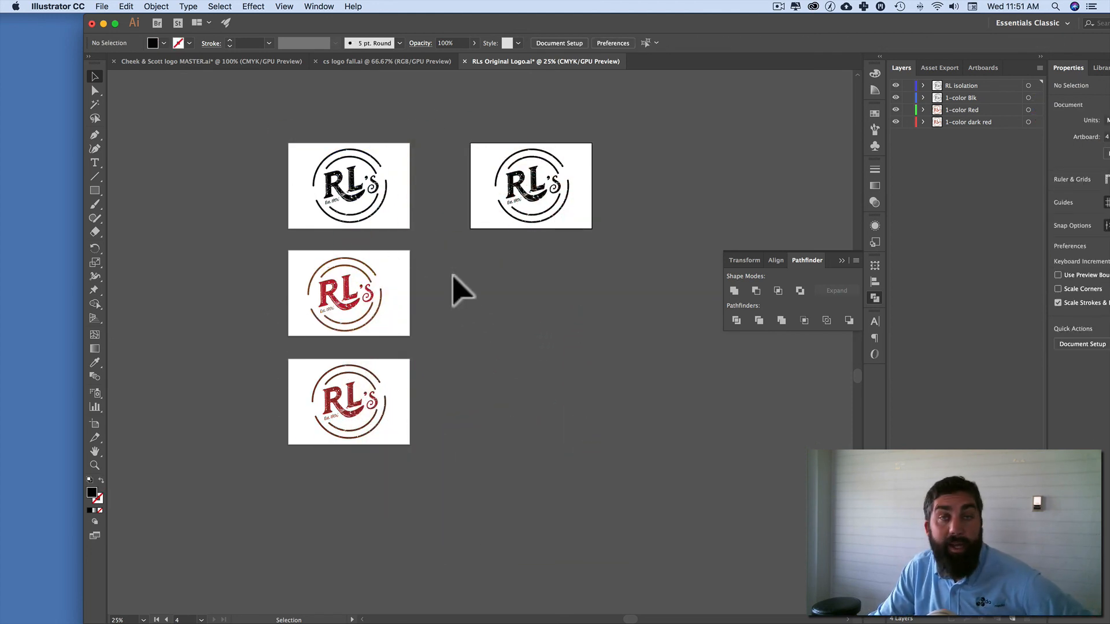
{"action": "left_click", "coordinate": [650, 171]}
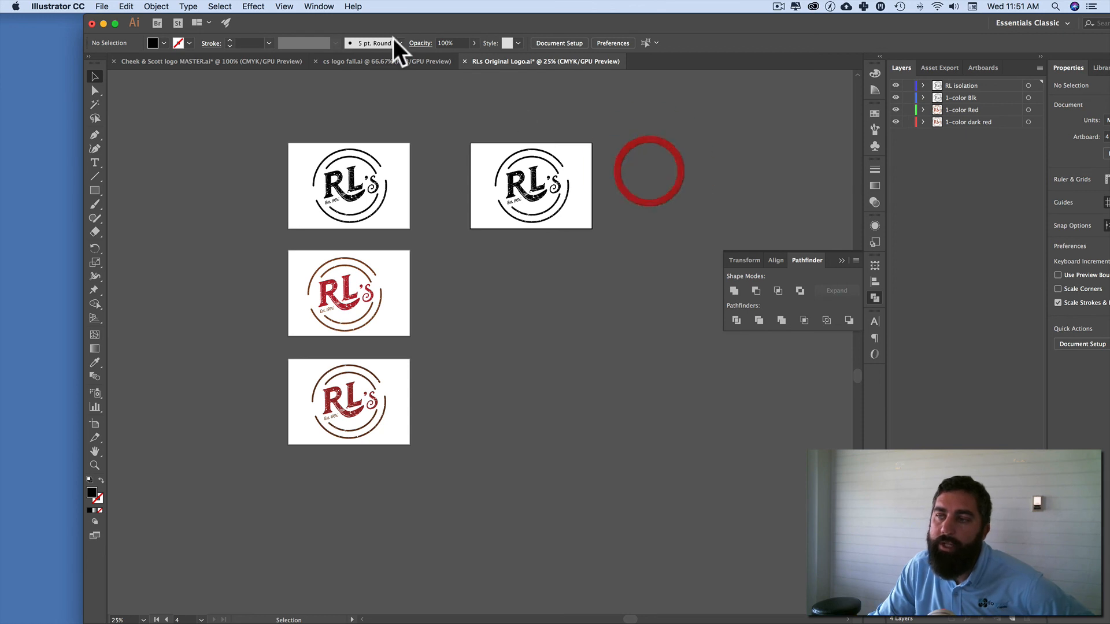
{"action": "left_click_drag", "start_coordinate": [304, 119], "coordinate": [412, 421]}
{"action": "left_click", "coordinate": [480, 352]}
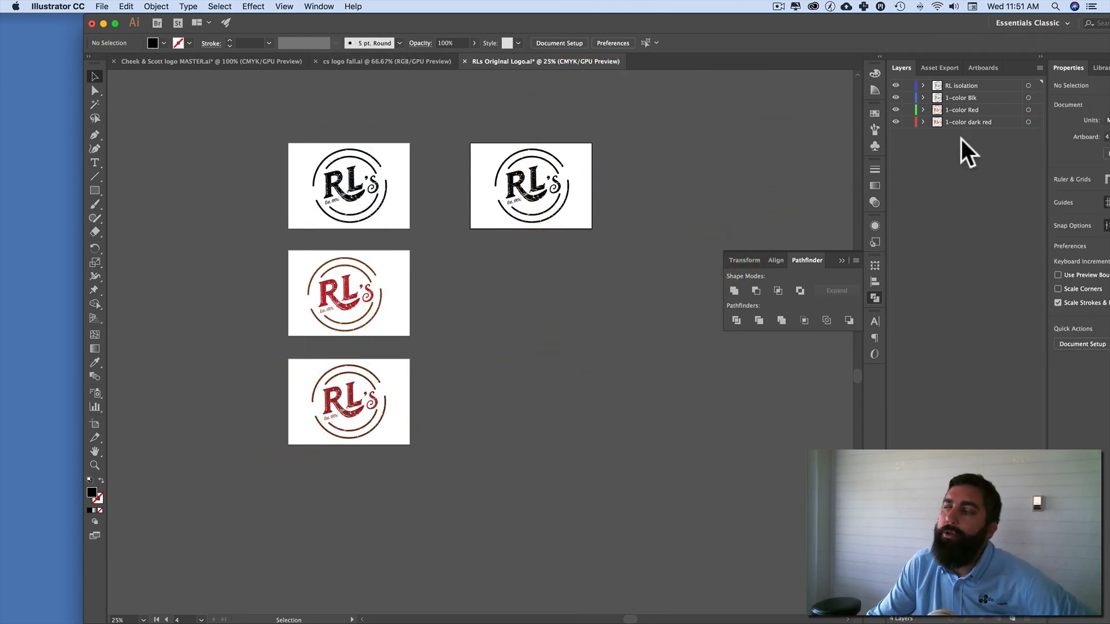
{"action": "left_click", "coordinate": [701, 148]}
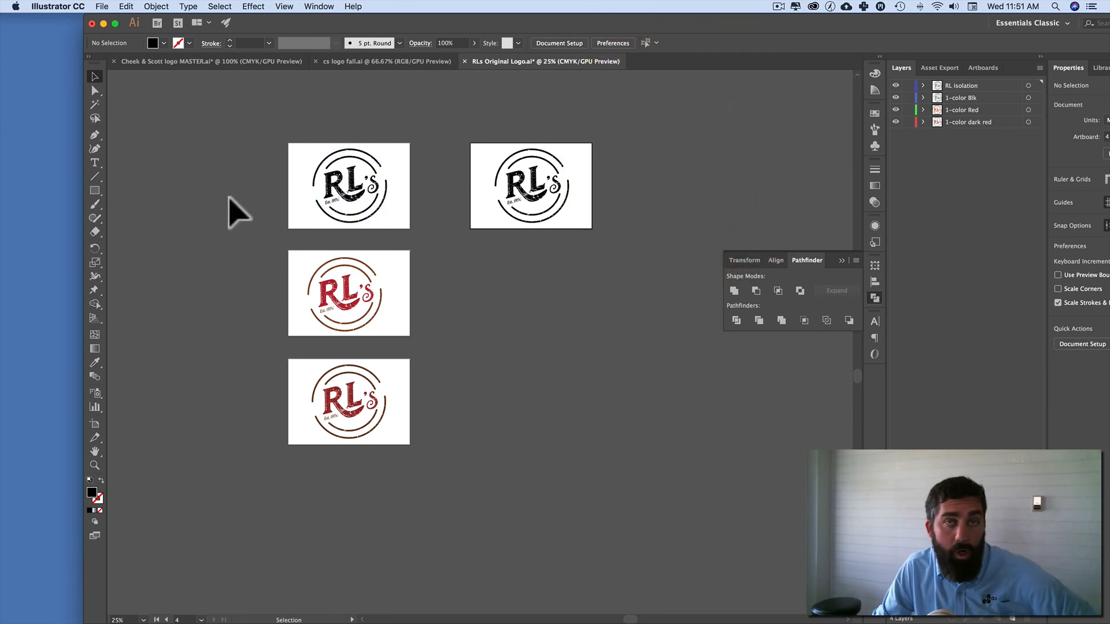
{"action": "left_click", "coordinate": [990, 189]}
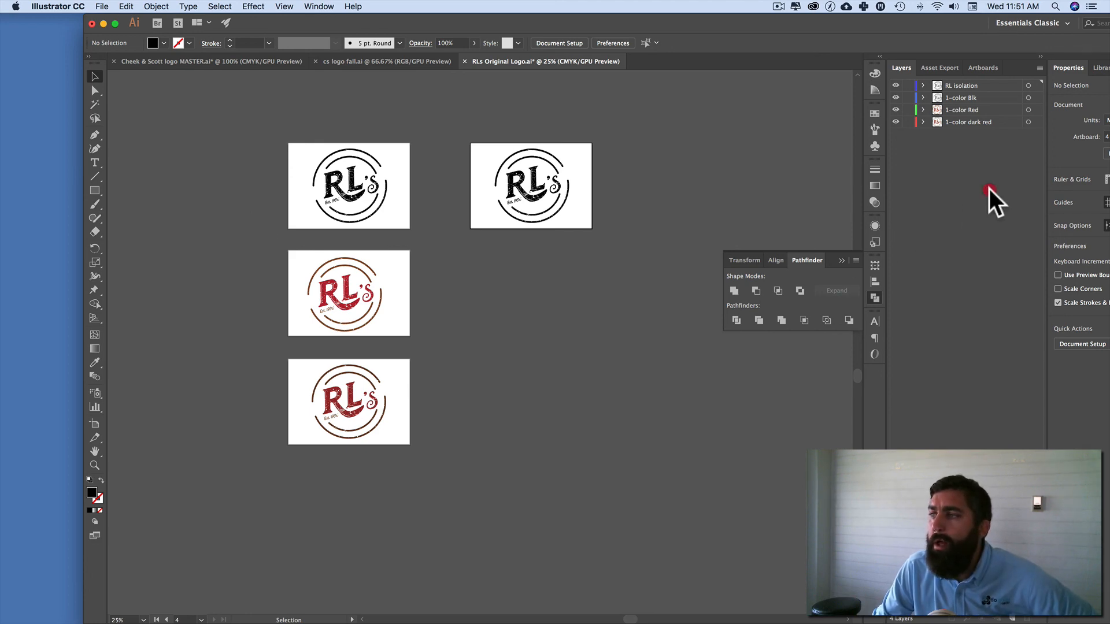